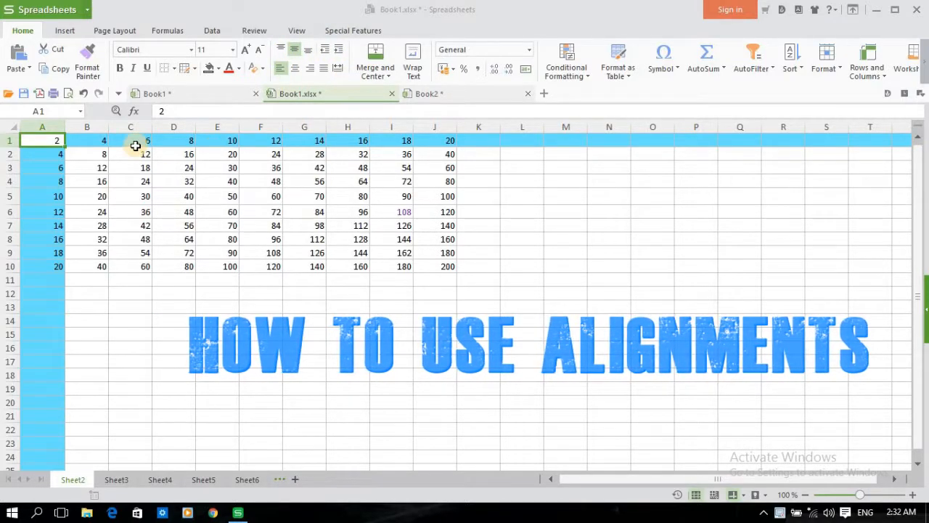
- Apply top, middle and bottom vertical alignment in turn to cell A1, finishing with bottom alignment
left_click(94, 141)
left_click(49, 139)
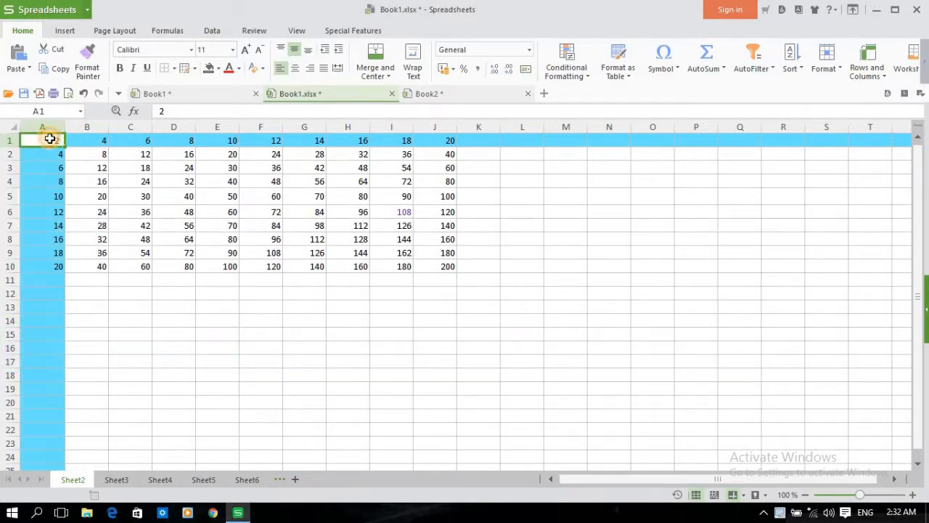
left_click(280, 48)
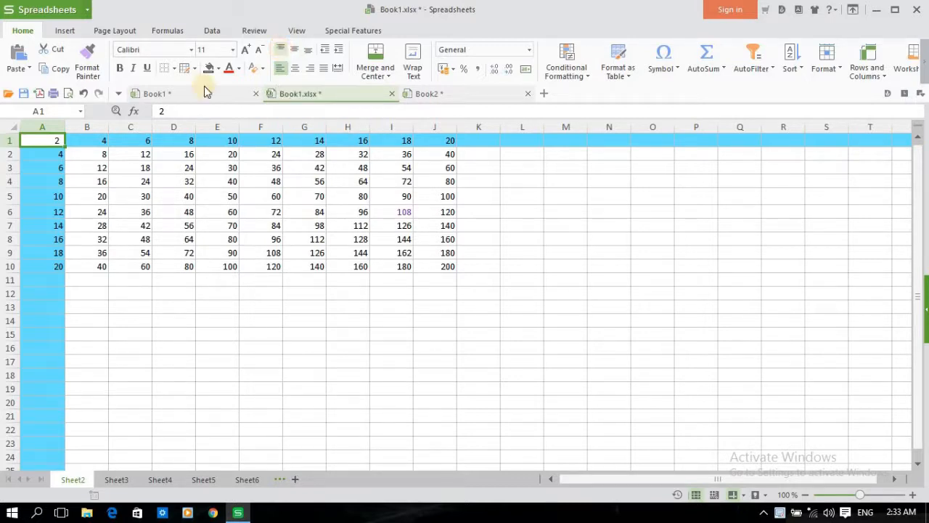
left_click(298, 58)
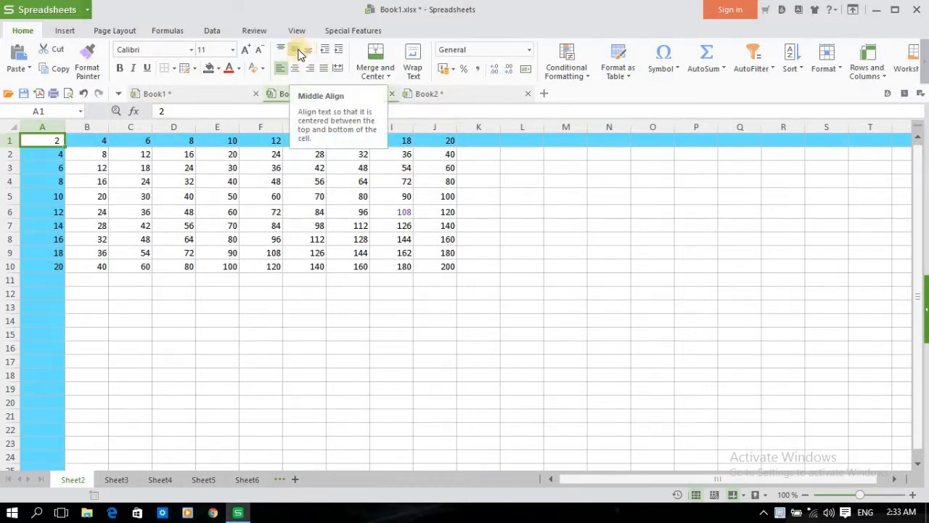
left_click(310, 55)
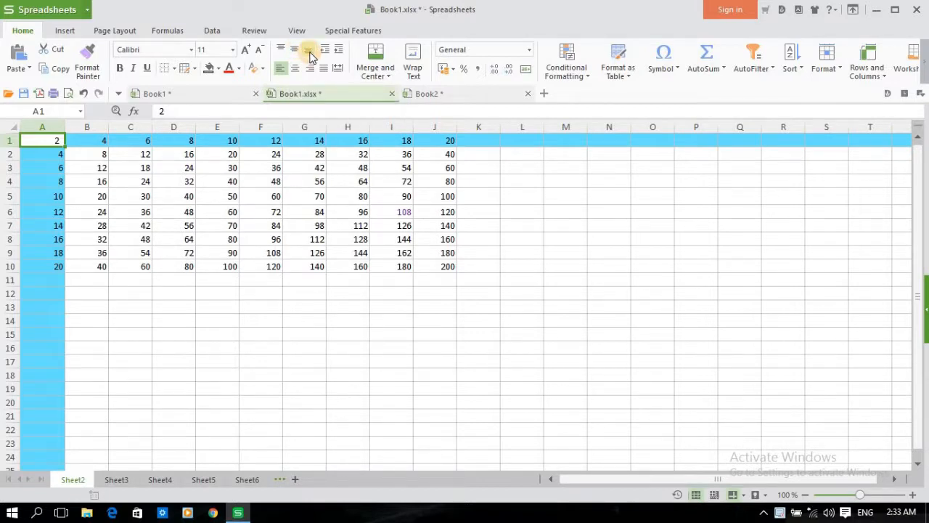
- Try centre and left horizontal alignment on cell A1, finishing with right alignment
left_click(295, 67)
left_click(281, 69)
left_click(296, 70)
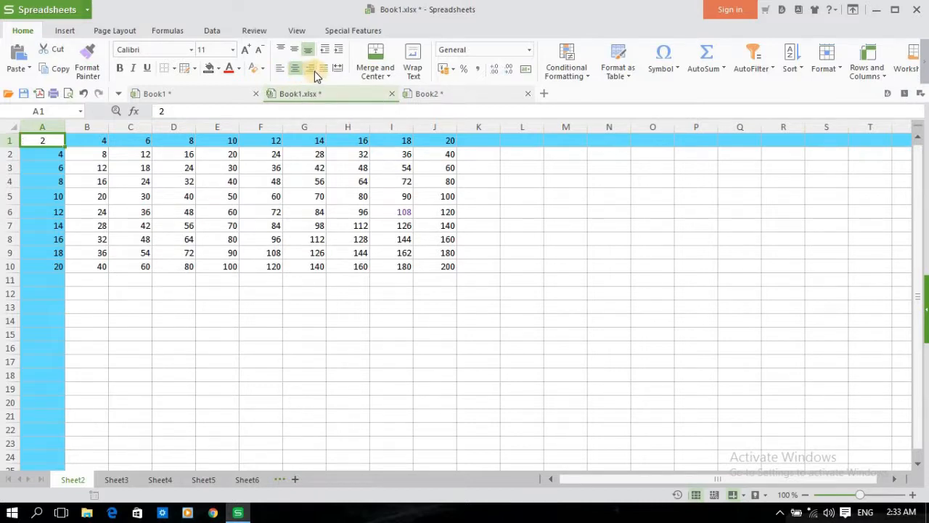
left_click(315, 73)
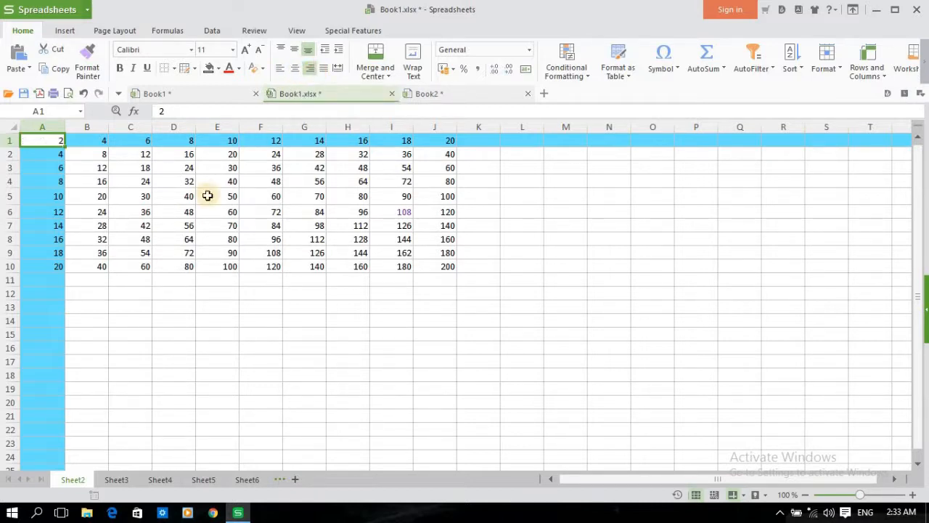
- Try justified alignment on cell A1 and set it back to right alignment
left_click(157, 155)
left_click(214, 157)
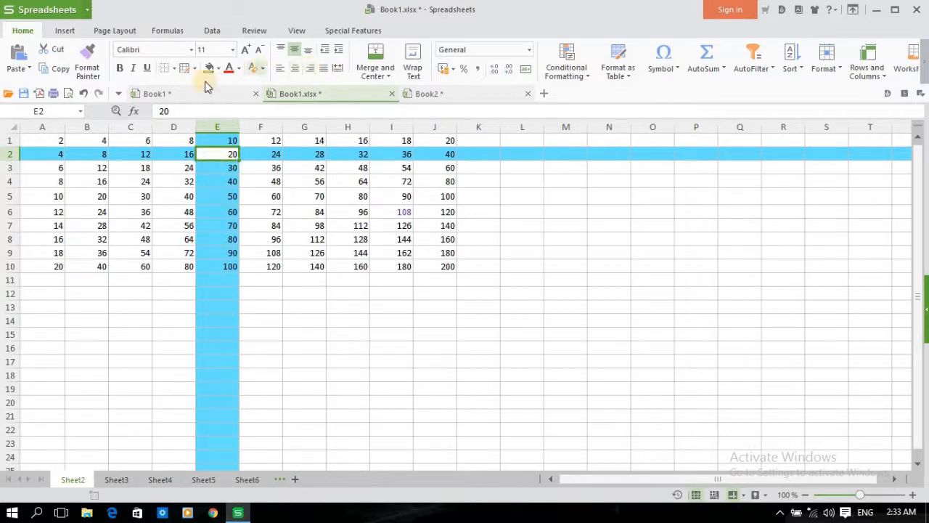
left_click(48, 143)
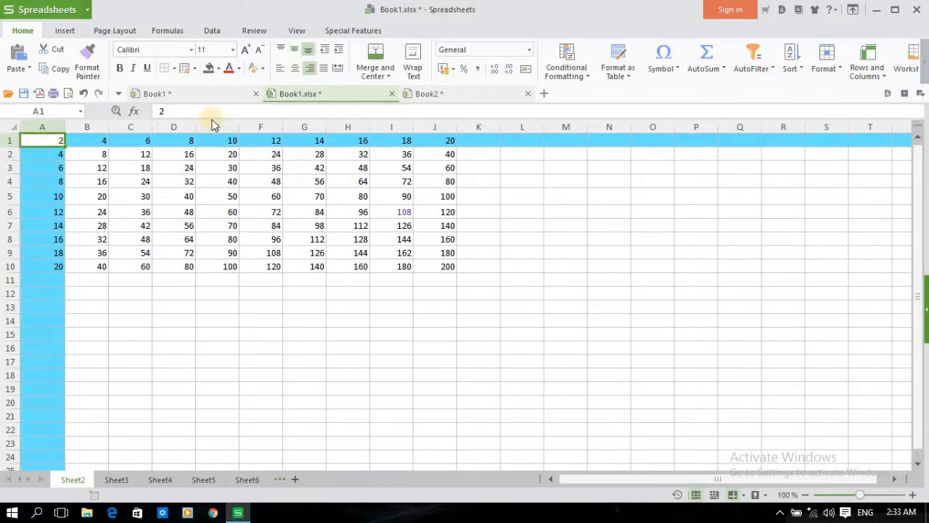
left_click(325, 68)
left_click(310, 68)
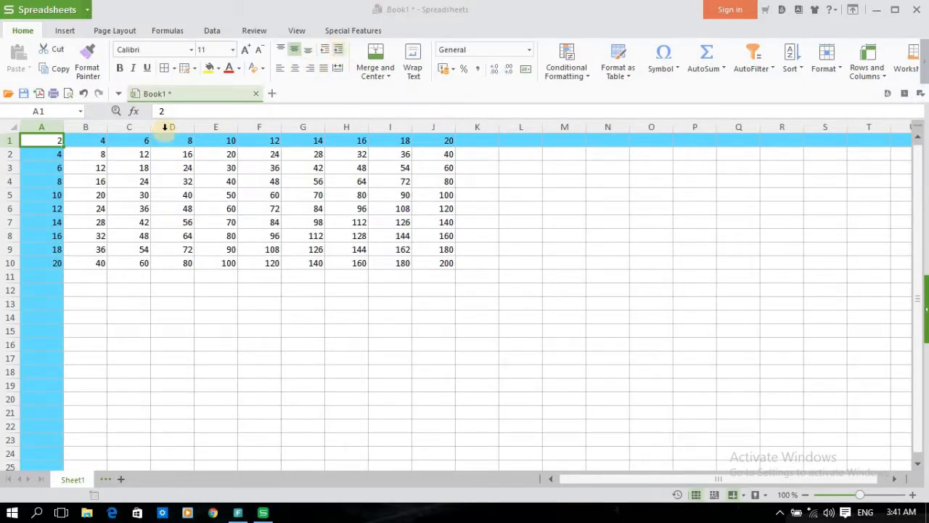
- Increase the indent of cell A1 by four levels and decrease it by two levels
left_click(341, 55)
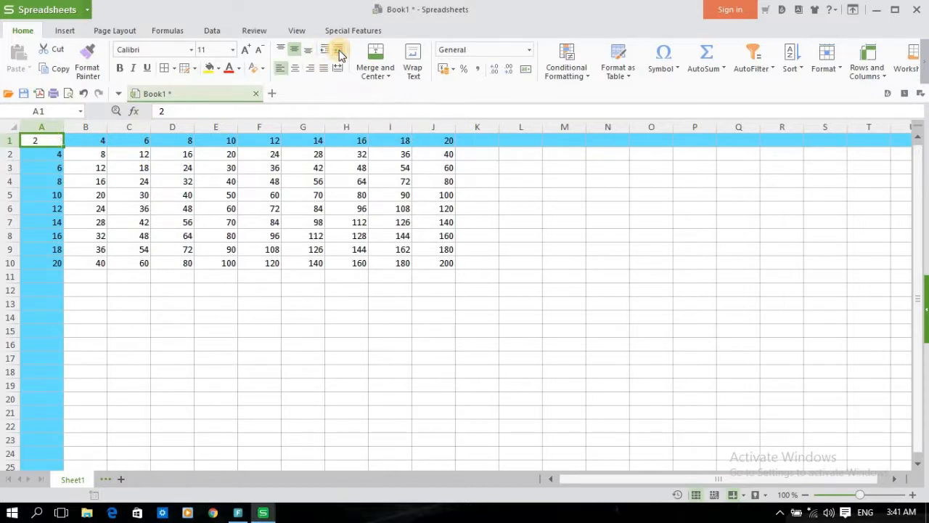
left_click(341, 55)
left_click(341, 55)
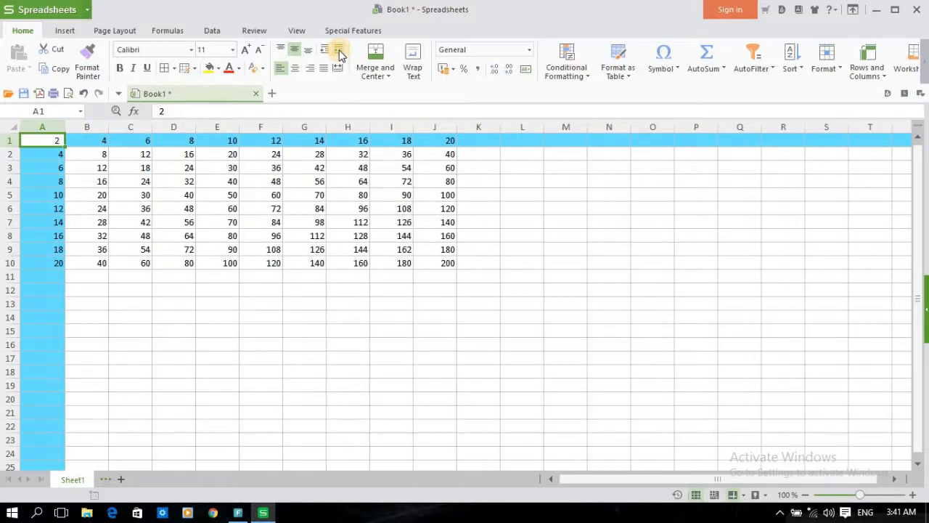
left_click(341, 56)
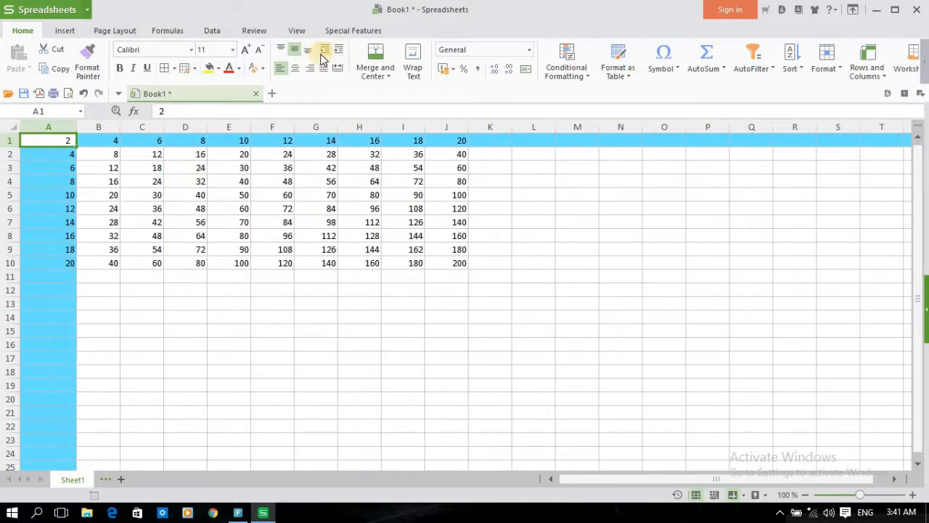
left_click(326, 49)
left_click(326, 49)
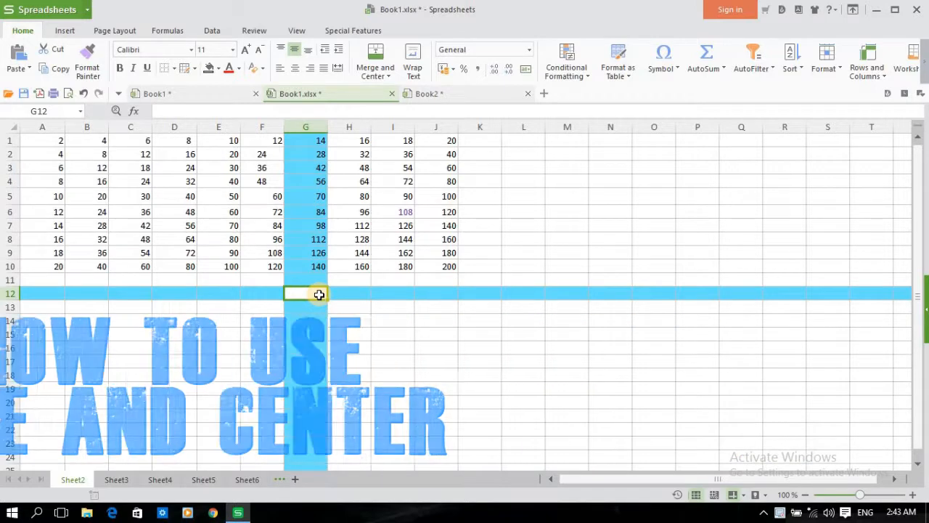
- Enter the heading dob in cell G12
type("b")
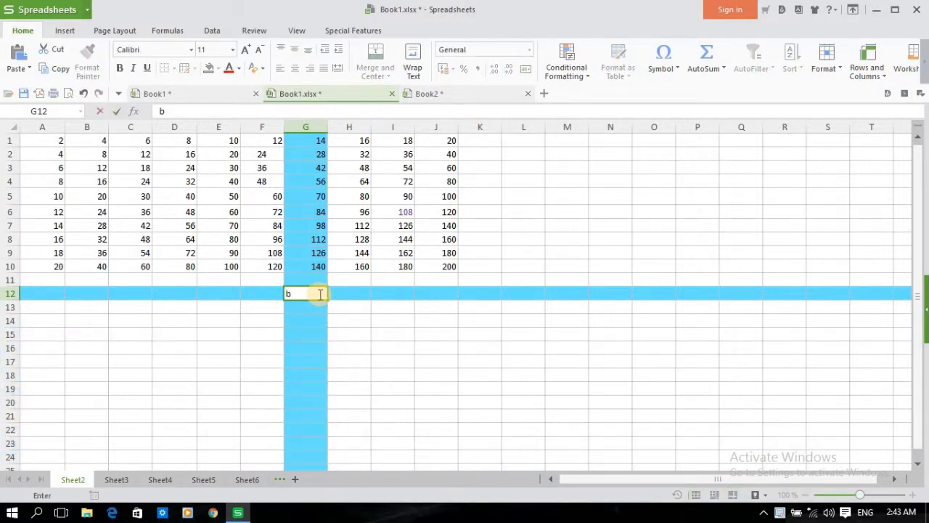
key("BackSpace")
type("dat")
key("BackSpace")
key("BackSpace")
key("BackSpace")
type("dob")
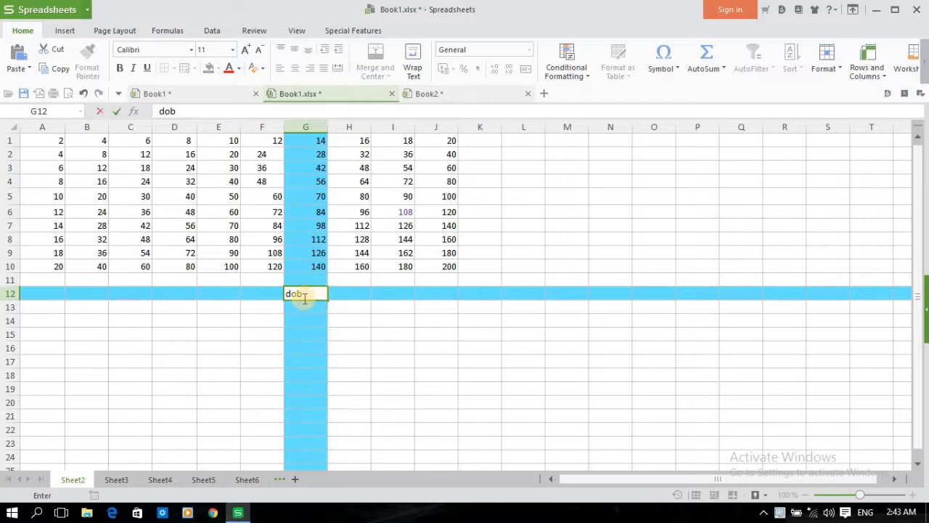
- Enter the date of birth under the dob heading, with the day in G13, the month in H13 and the year in I13
left_click(297, 308)
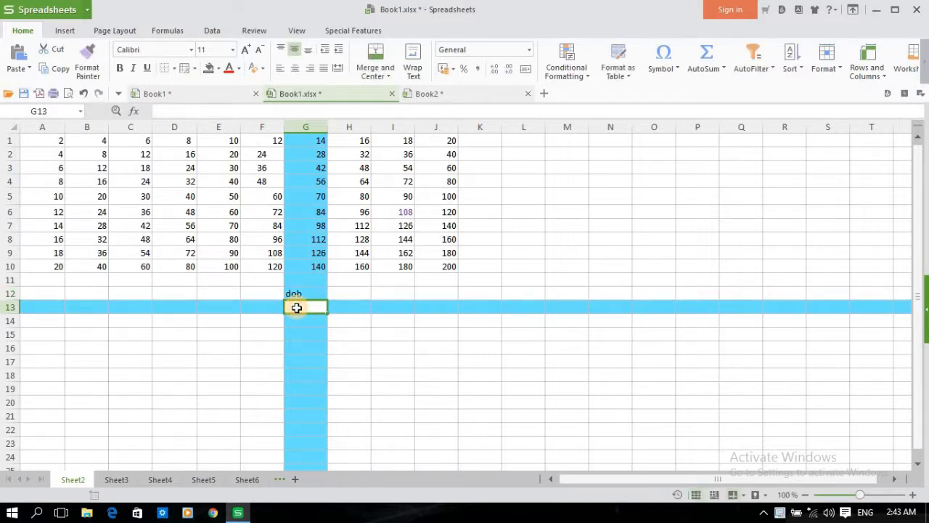
type("25")
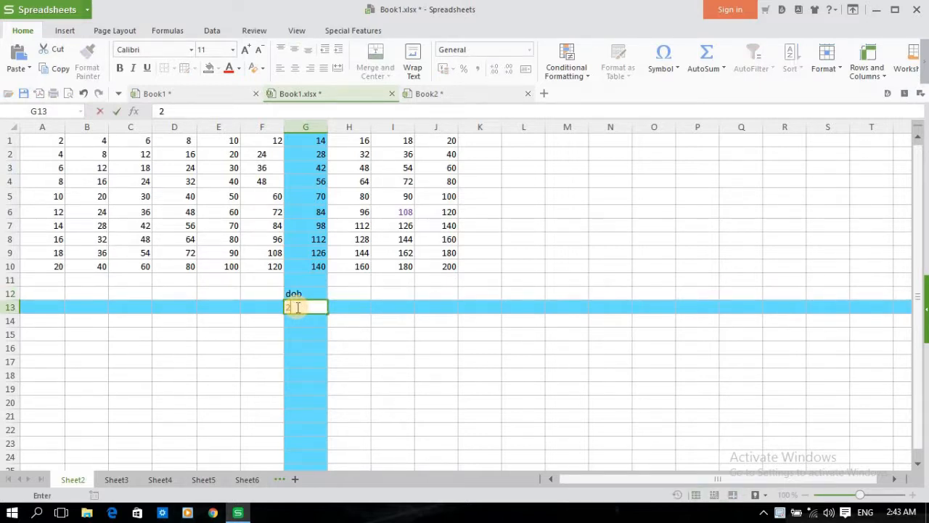
left_click(355, 307)
type("2")
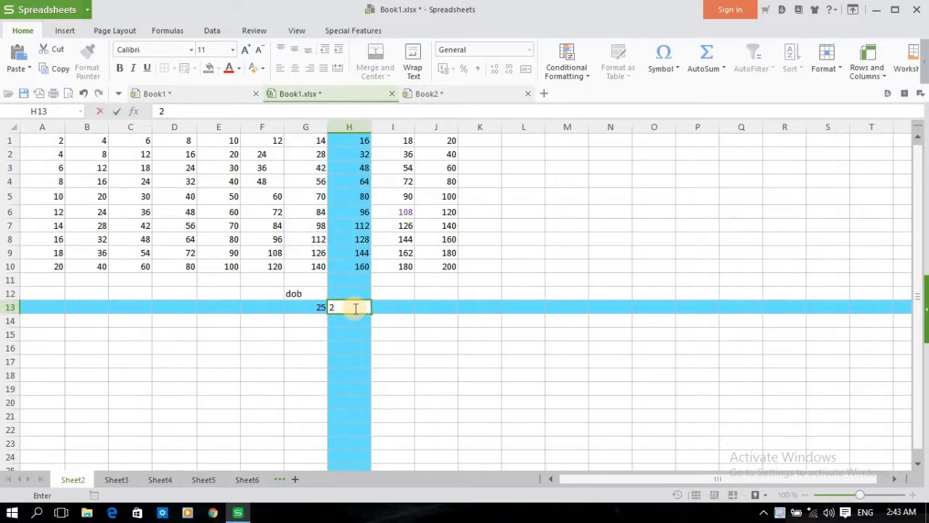
left_click(400, 307)
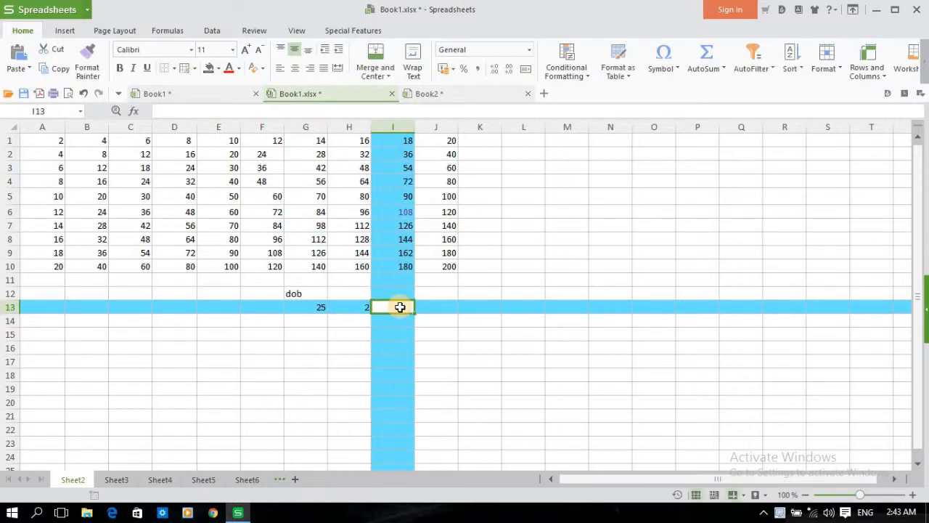
type("199")
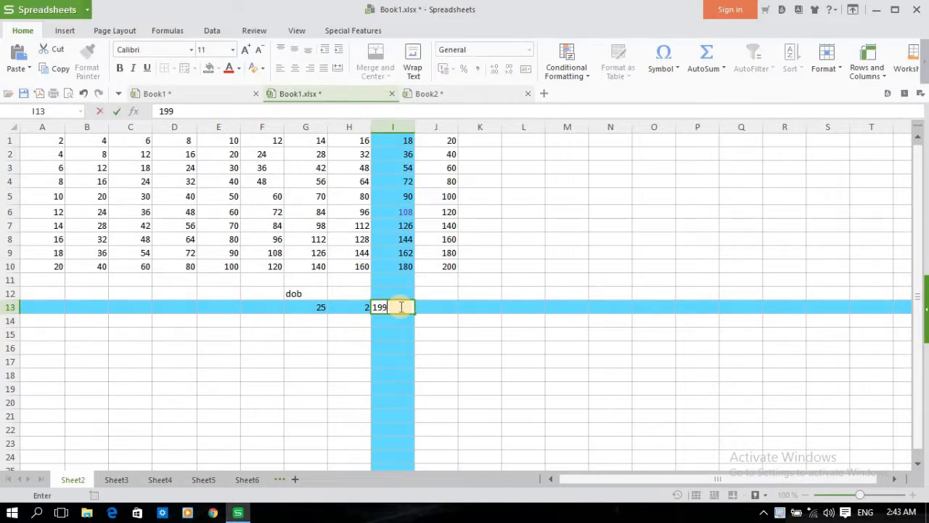
type("7")
key("BackSpace")
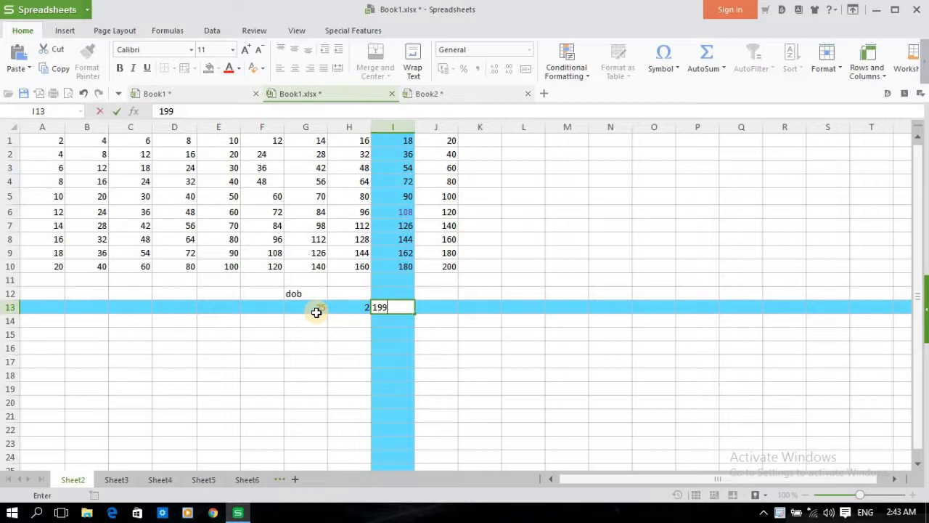
type("8")
key("BackSpace")
type("9")
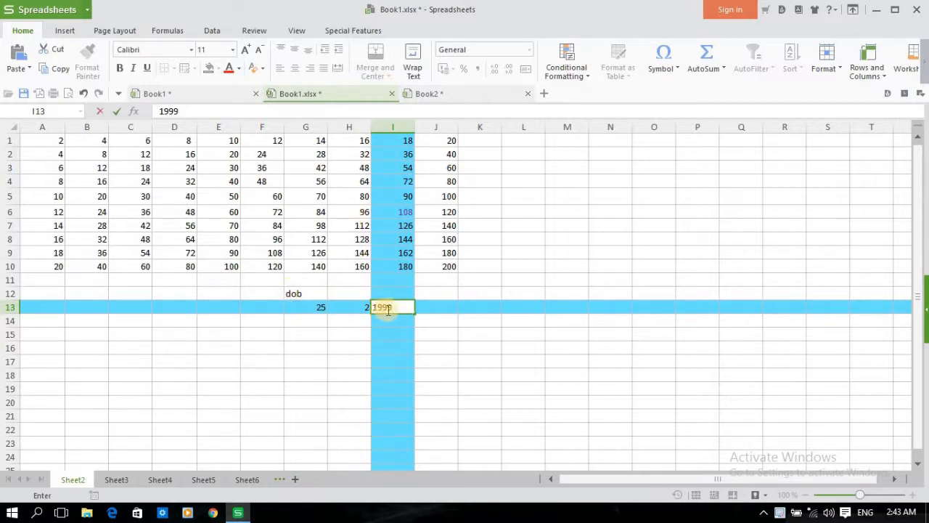
left_click(445, 317)
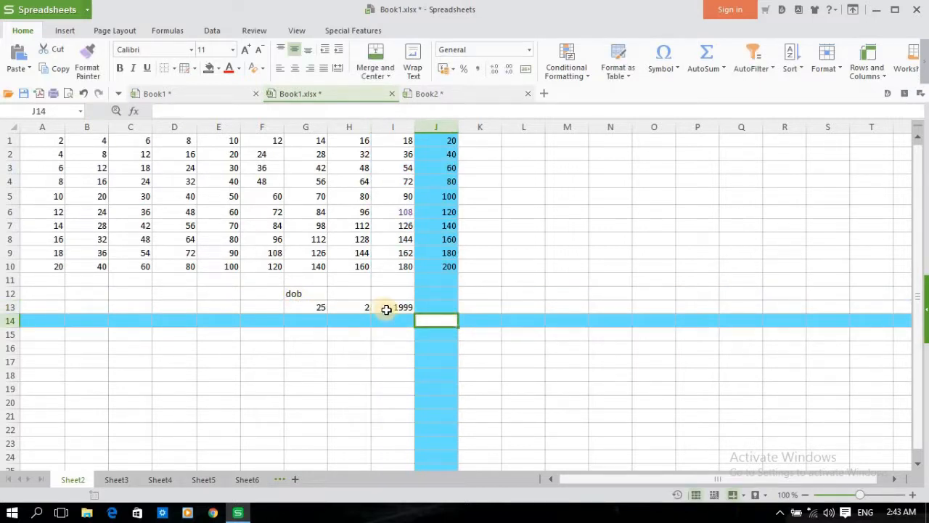
- View the Merge and Center options for the dob heading cell and dismiss them
left_click(310, 293)
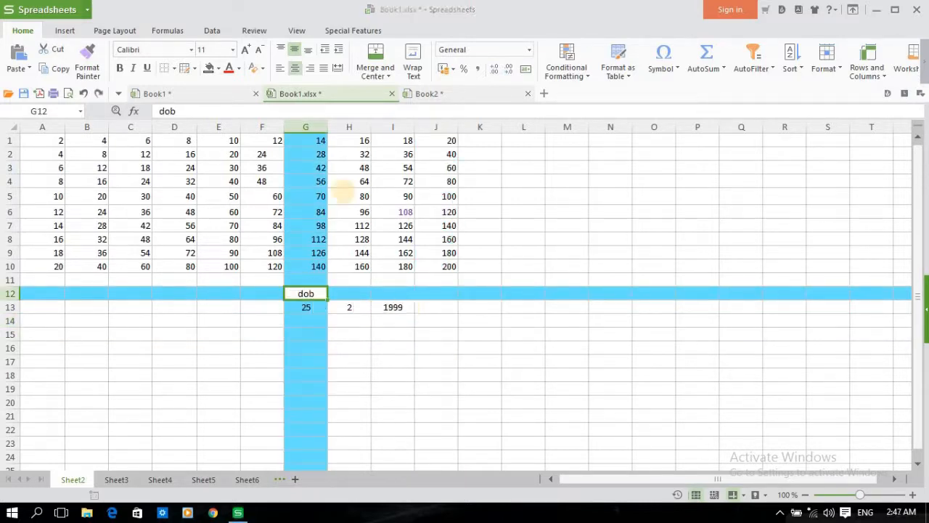
left_click(386, 75)
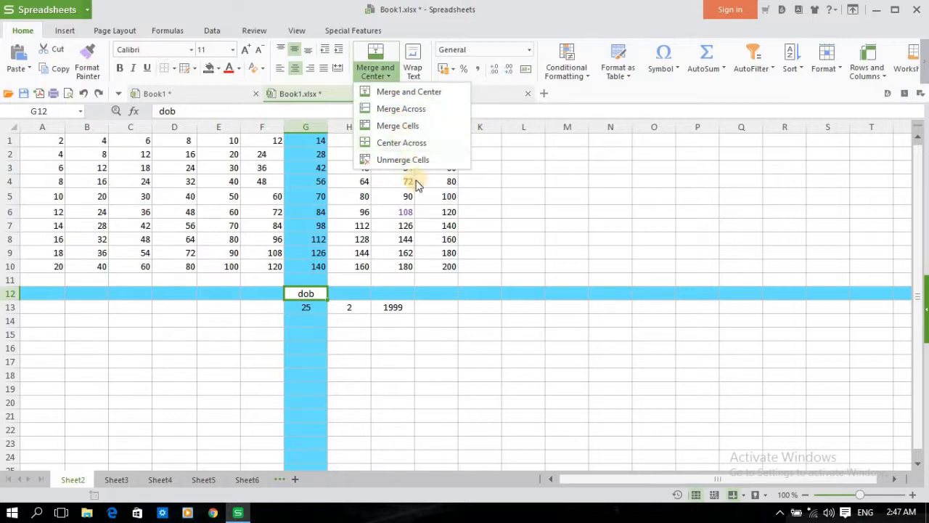
left_click(450, 307)
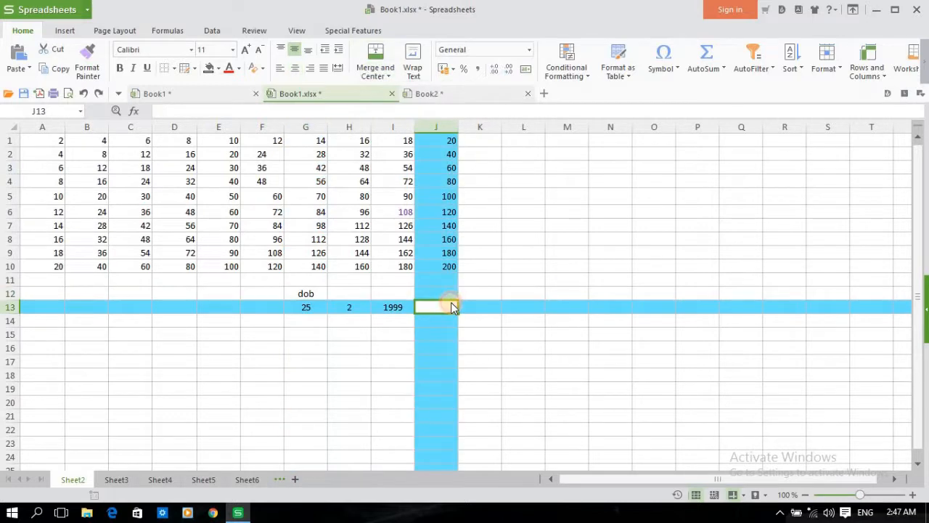
- Fill the dob heading from G12 across to I12
left_click(309, 294)
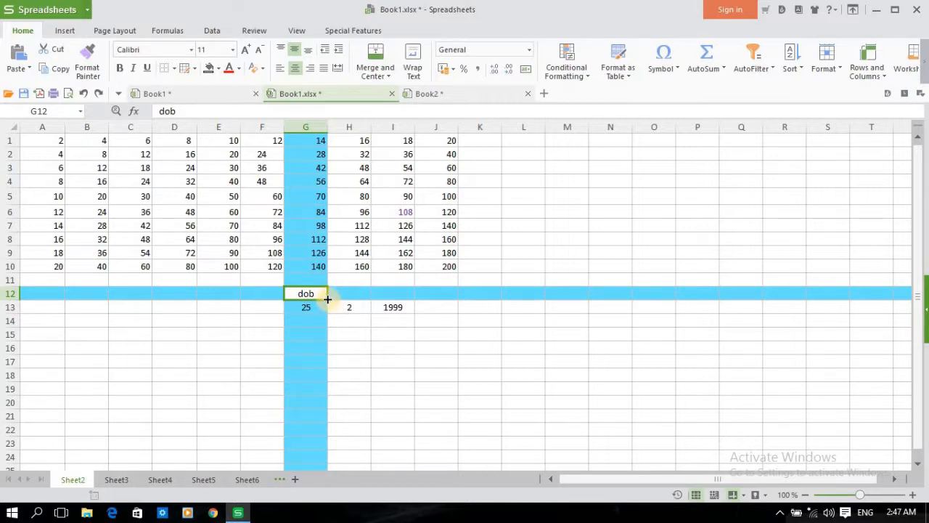
left_click_drag(333, 300, 351, 300)
left_click_drag(379, 298, 399, 298)
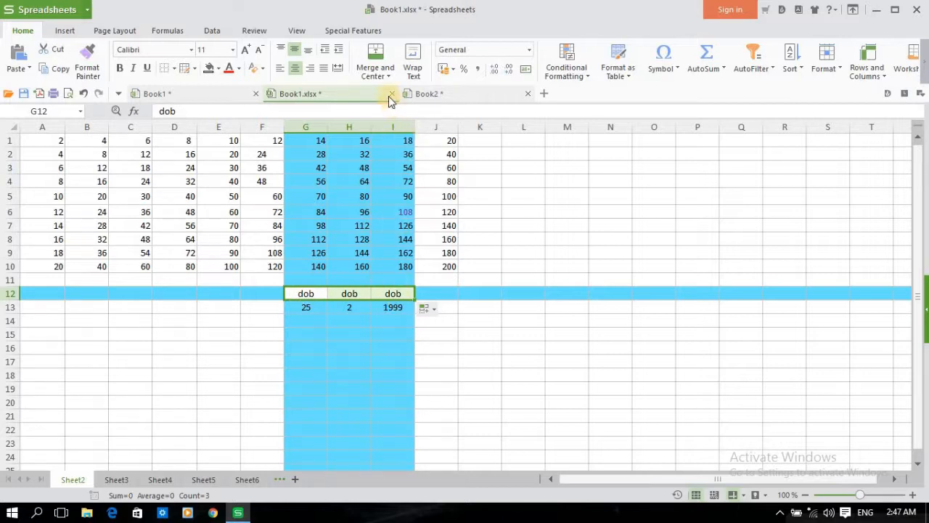
- Merge and center the heading cells G12:I12, accepting that only the upper-left value is kept
left_click(387, 77)
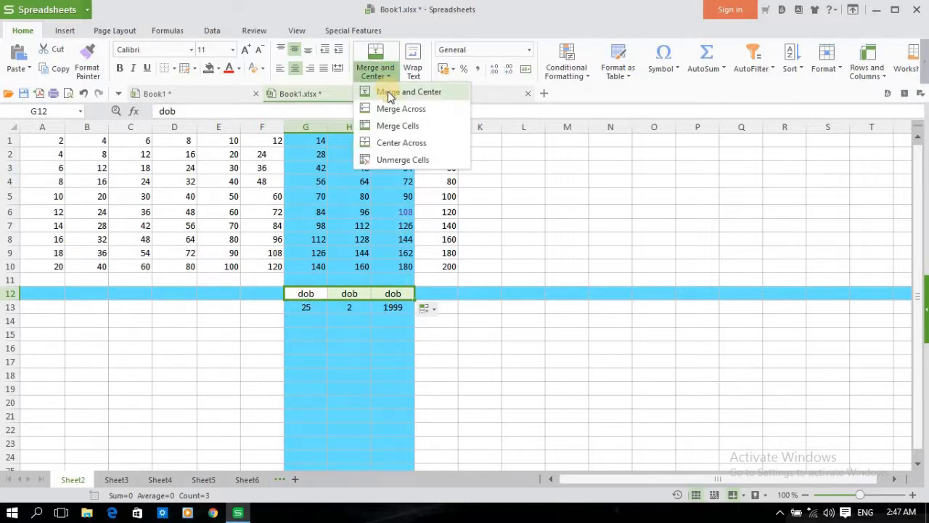
left_click(391, 96)
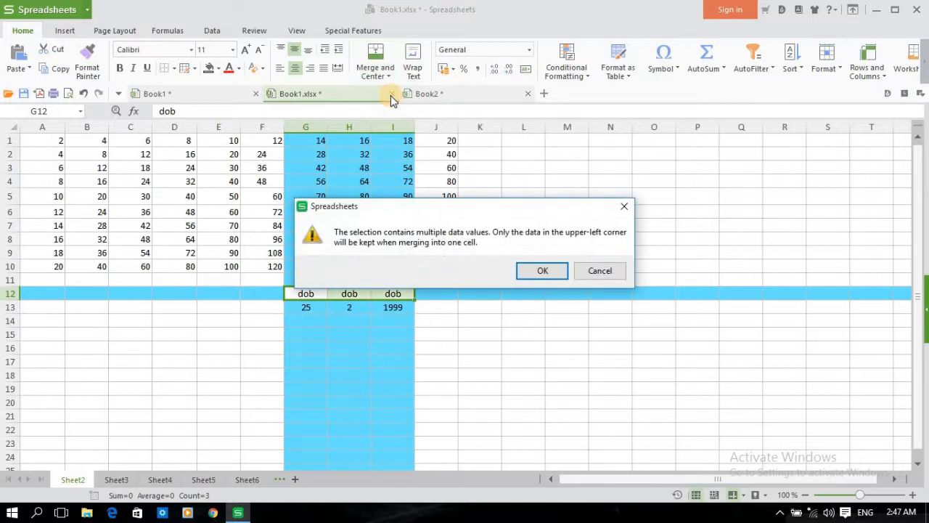
left_click(543, 270)
left_click(454, 374)
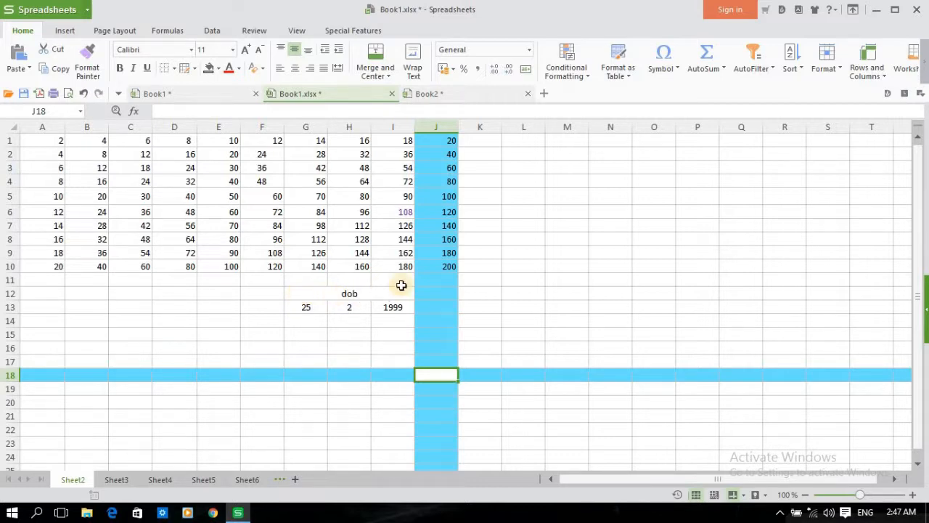
left_click(305, 307)
left_click(345, 308)
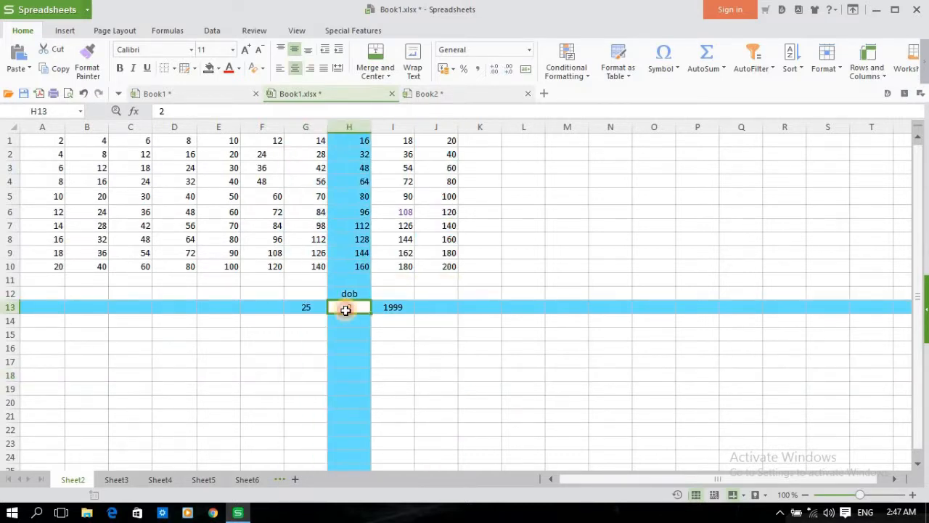
left_click(390, 311)
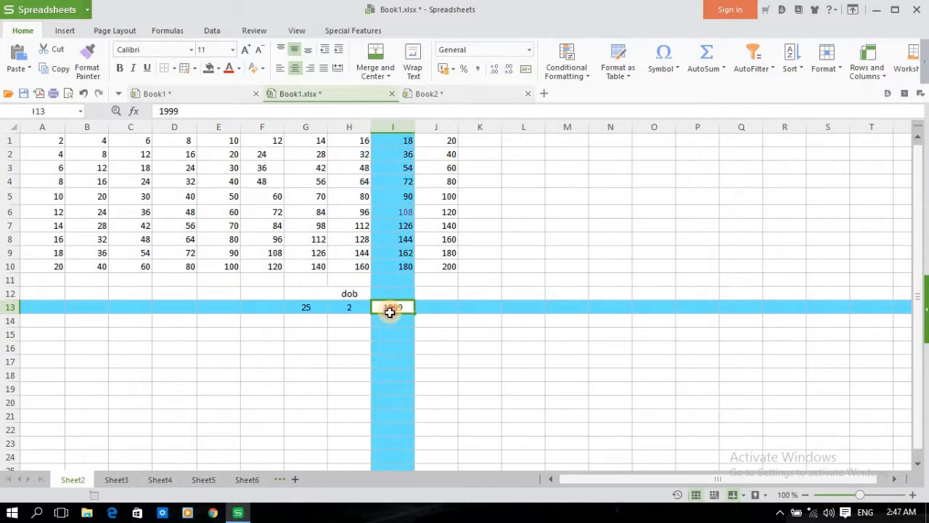
left_click(307, 309)
left_click(353, 309)
left_click(394, 308)
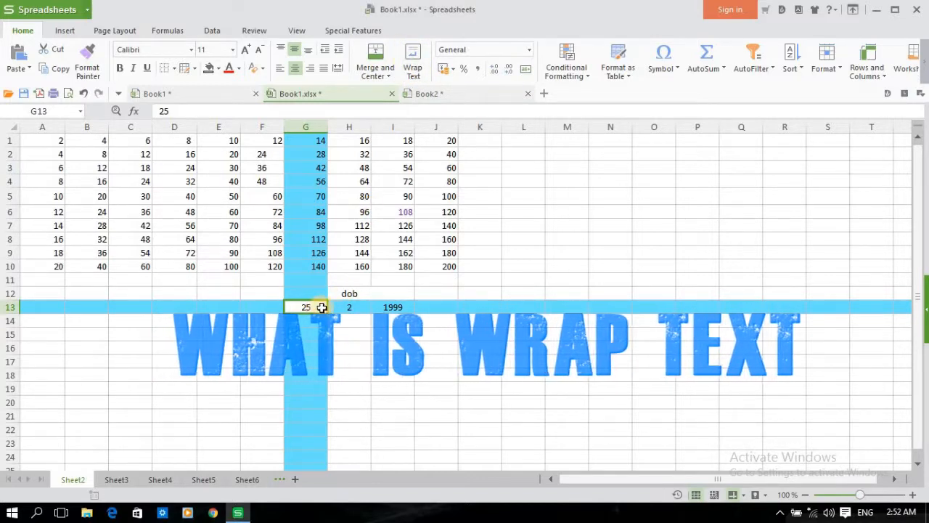
- Apply Wrap Text to the day, month and year cells G13:I13
left_click_drag(322, 307, 394, 307)
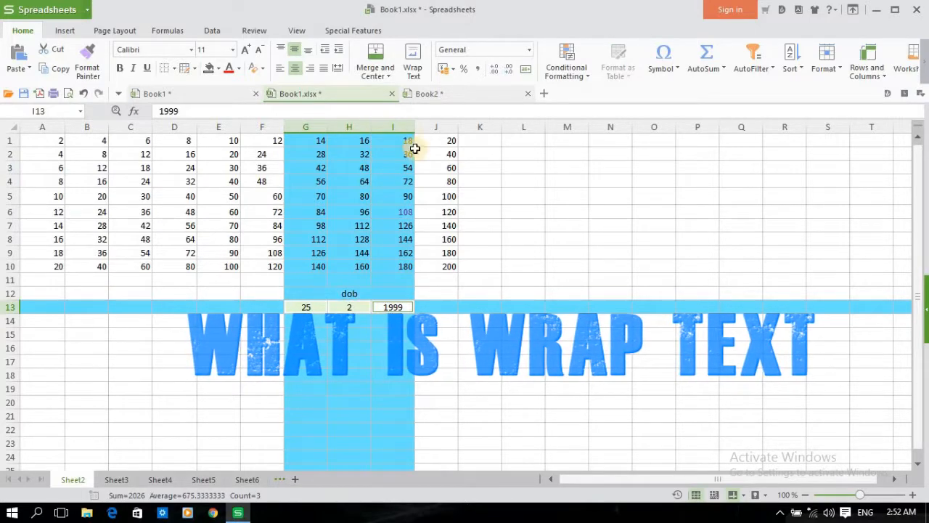
left_click(420, 62)
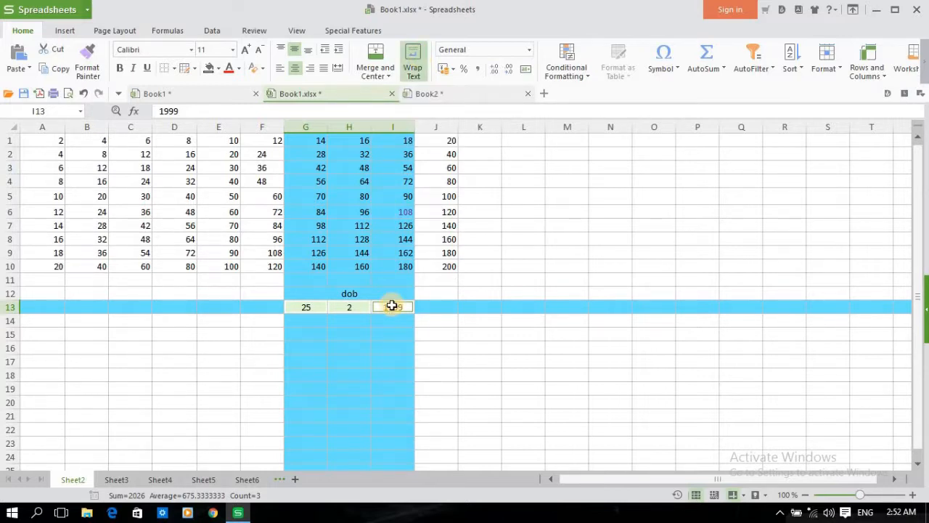
left_click(392, 306)
left_click(434, 308)
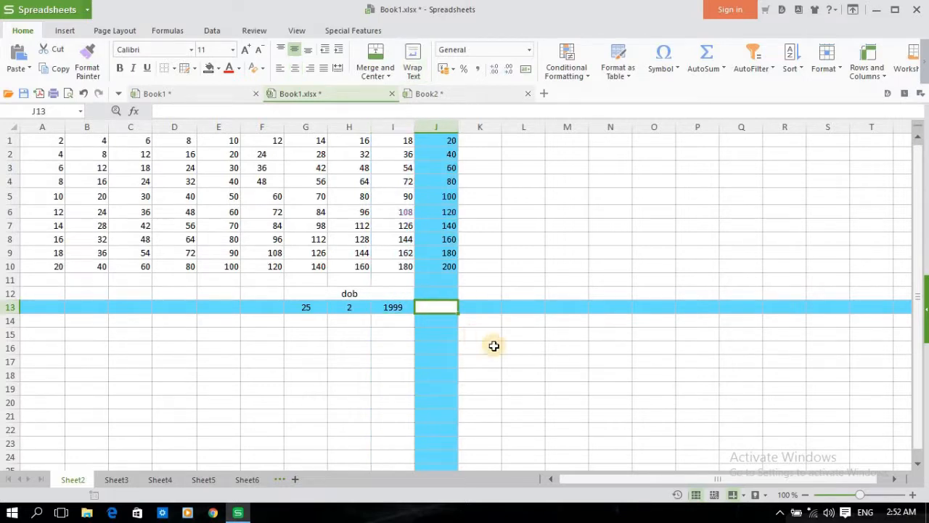
left_click(494, 347)
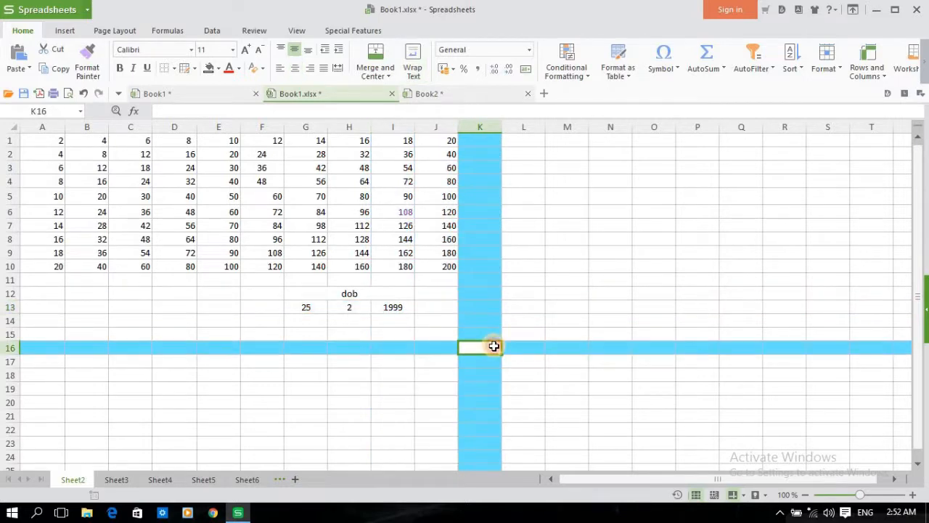
- Check the Wrap Text setting of the cells in G13:I13 one by one and toggle it on I13
left_click(311, 307)
left_click(352, 307)
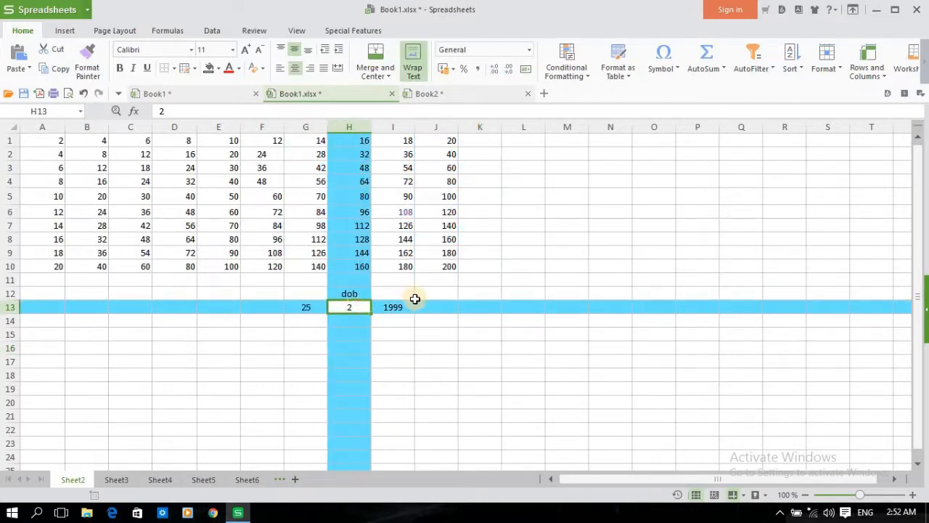
left_click(394, 309)
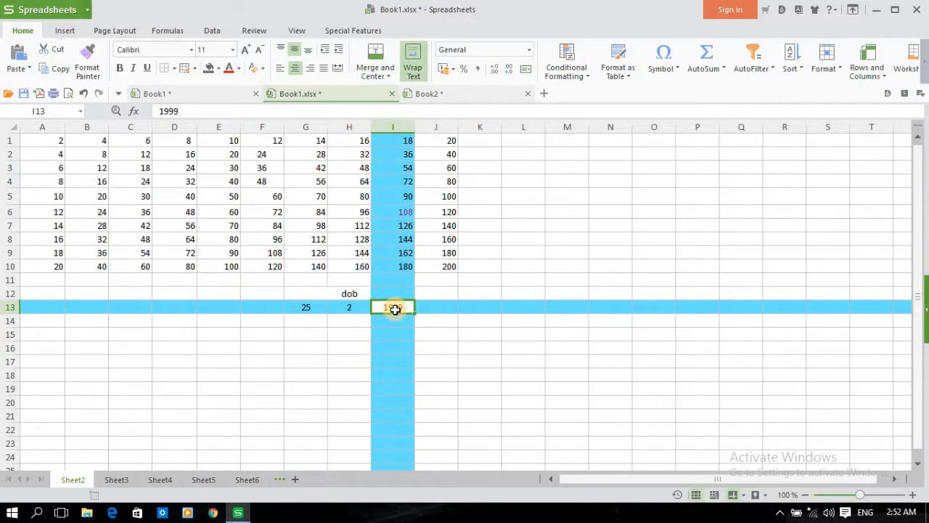
left_click(411, 74)
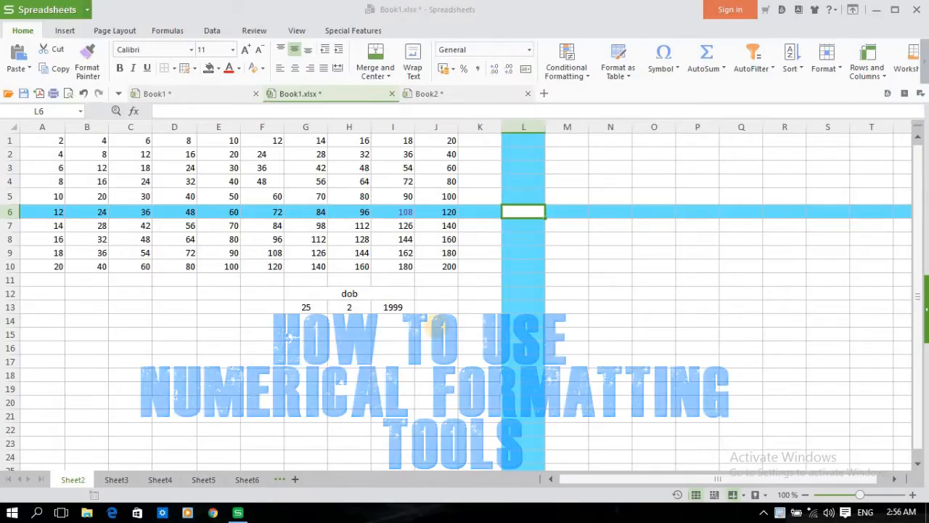
- Set the number format of L6 to Time and enter 0 in it
left_click(529, 50)
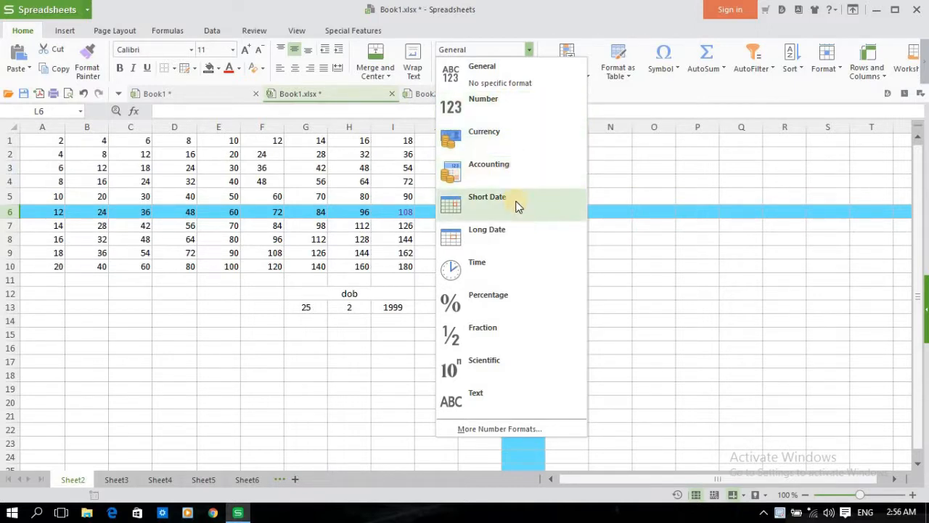
left_click(520, 263)
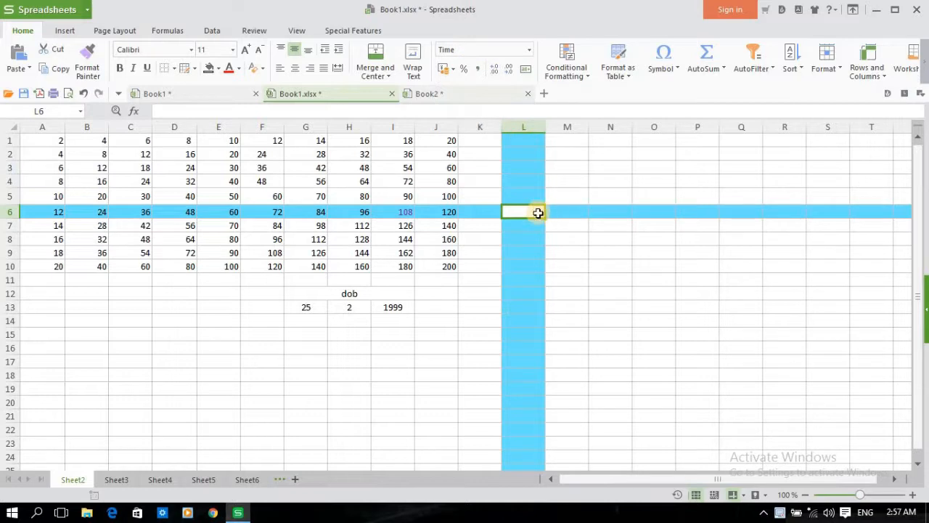
type("0")
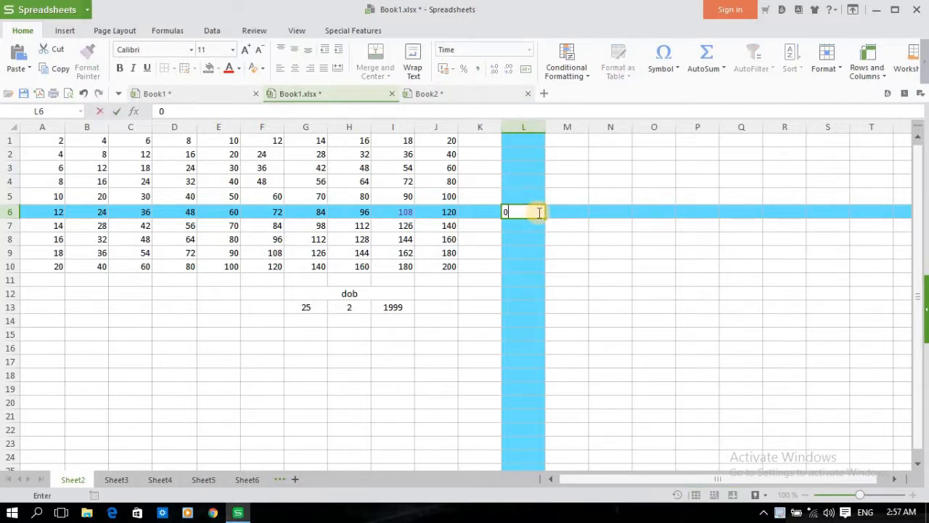
key("Tab")
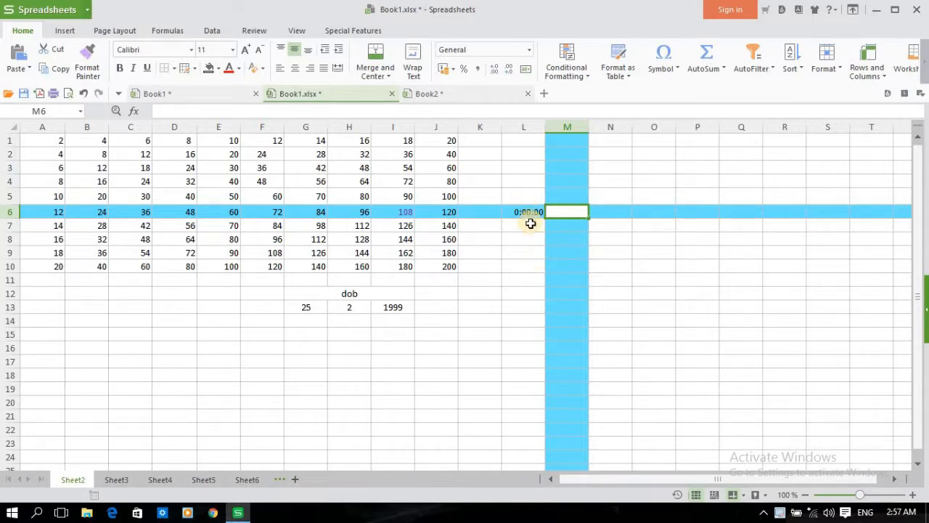
- Fill the time in L6 across to Q6 as an hourly series and view the fill options
left_click(531, 210)
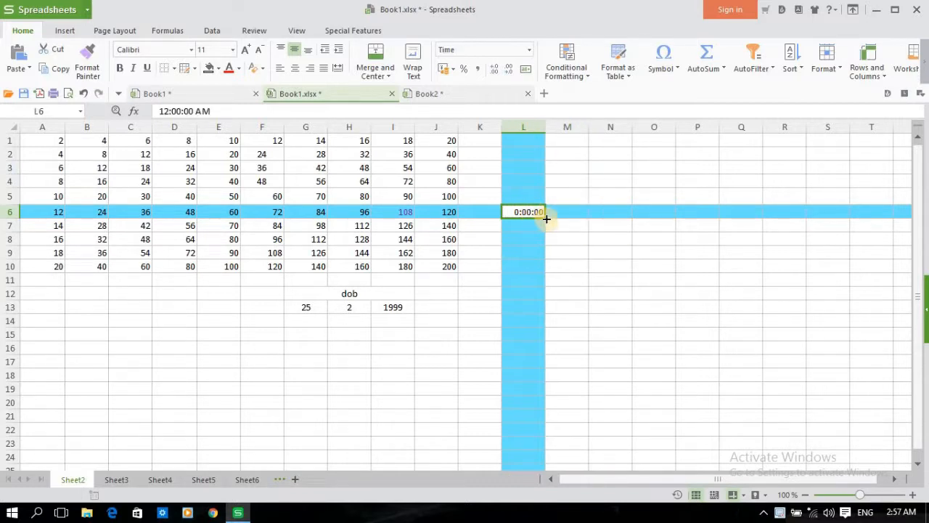
left_click_drag(545, 217, 743, 214)
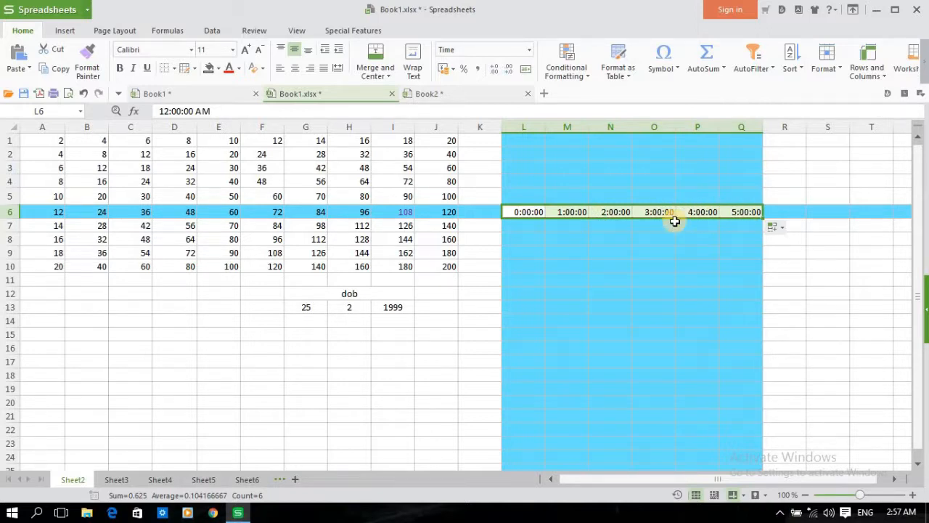
left_click(780, 229)
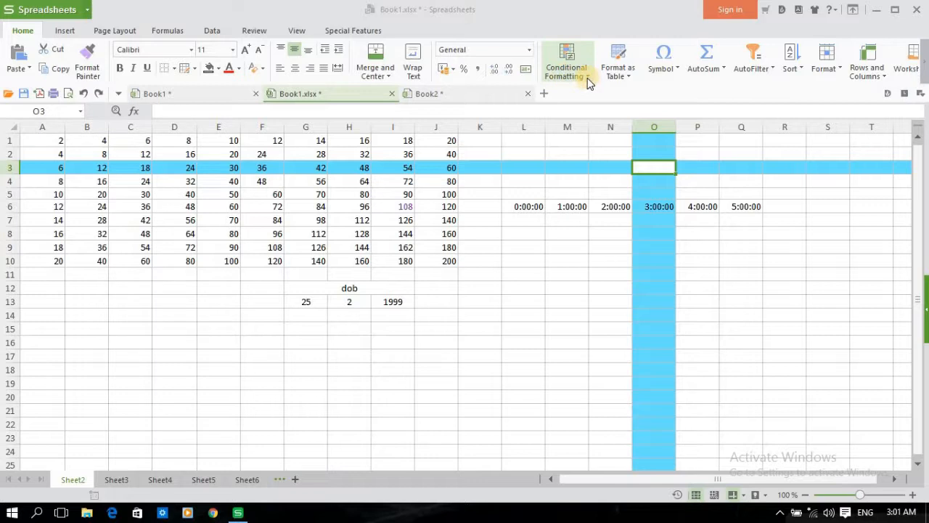
- View the Conditional Formatting options, including those for clearing and managing rules, and dismiss them
left_click(588, 78)
mouse_move(593, 99)
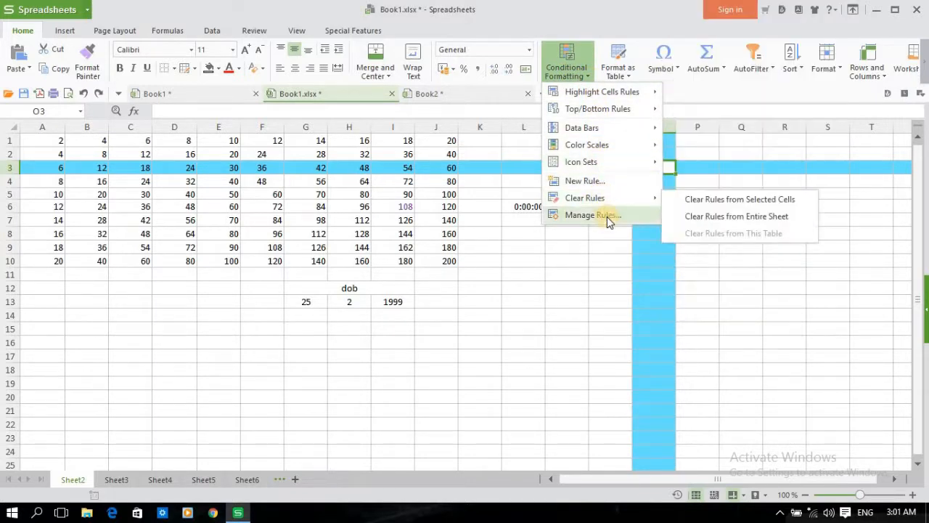
left_click(555, 262)
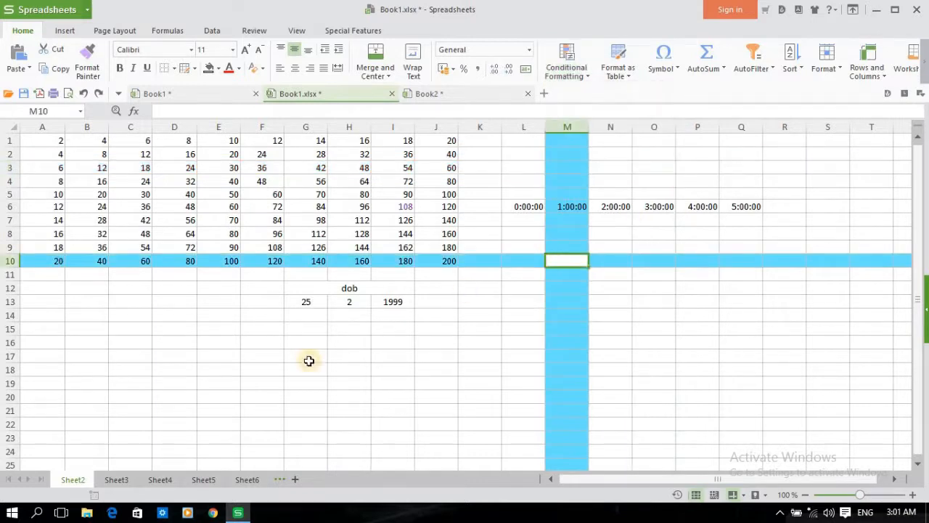
- Fill D15:M15 with the series 1 to 10 and apply blue solid-fill data bars to it
double_click(179, 330)
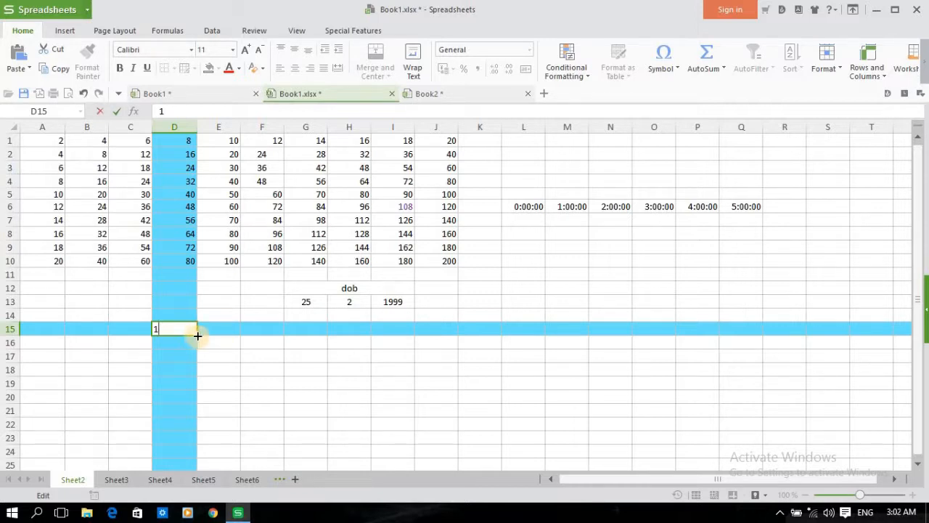
left_click_drag(198, 336, 600, 332)
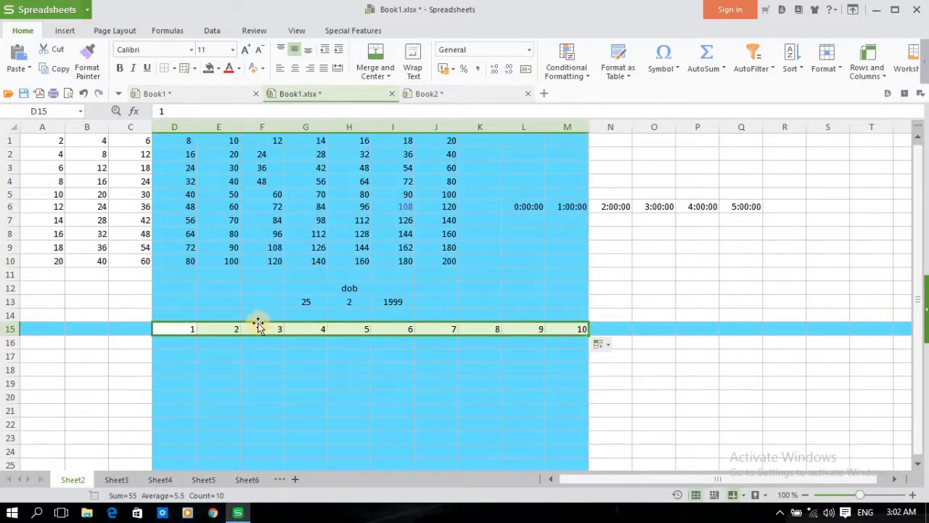
left_click(589, 80)
mouse_move(592, 113)
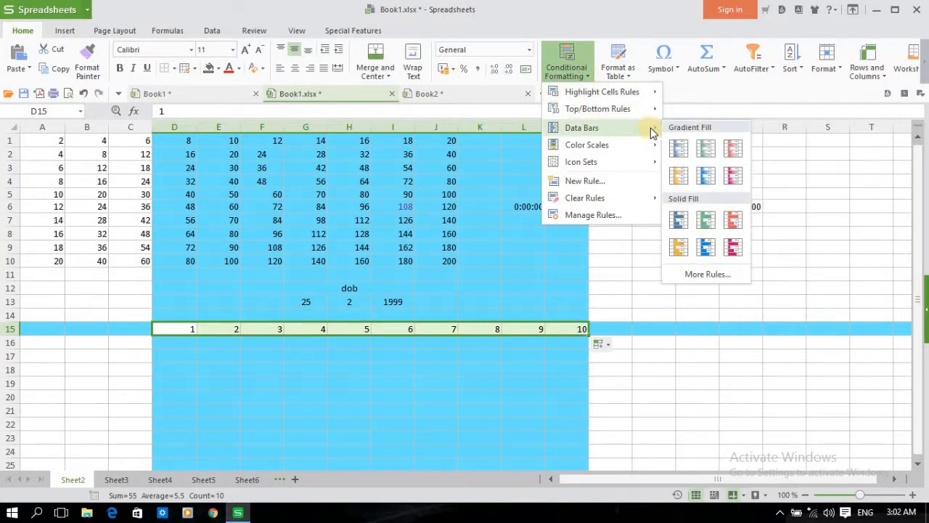
left_click(679, 220)
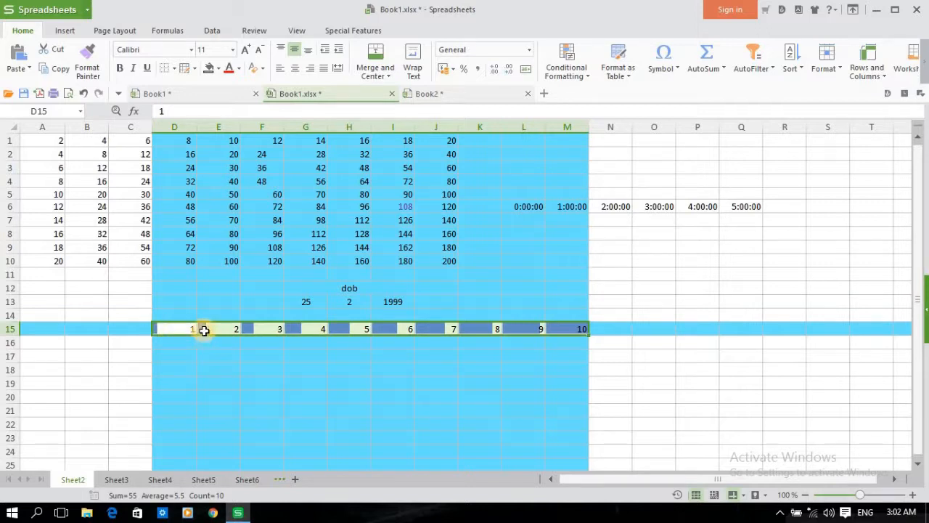
- Add the green-yellow-red color scale to the number series in D15:M15
left_click(589, 76)
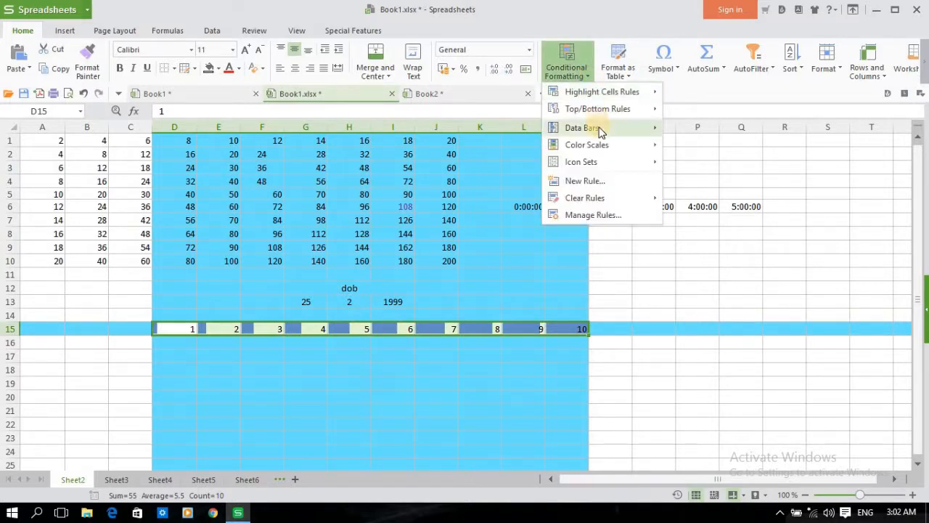
mouse_move(602, 157)
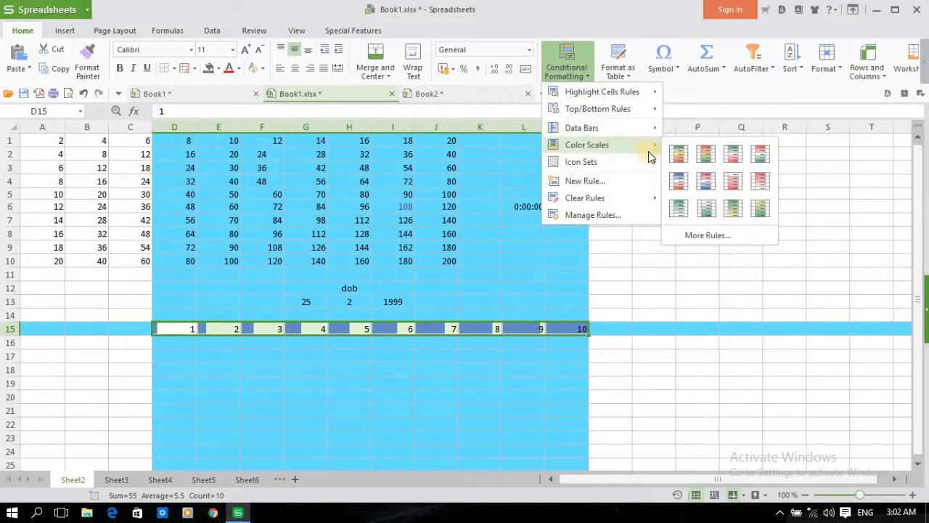
left_click(678, 153)
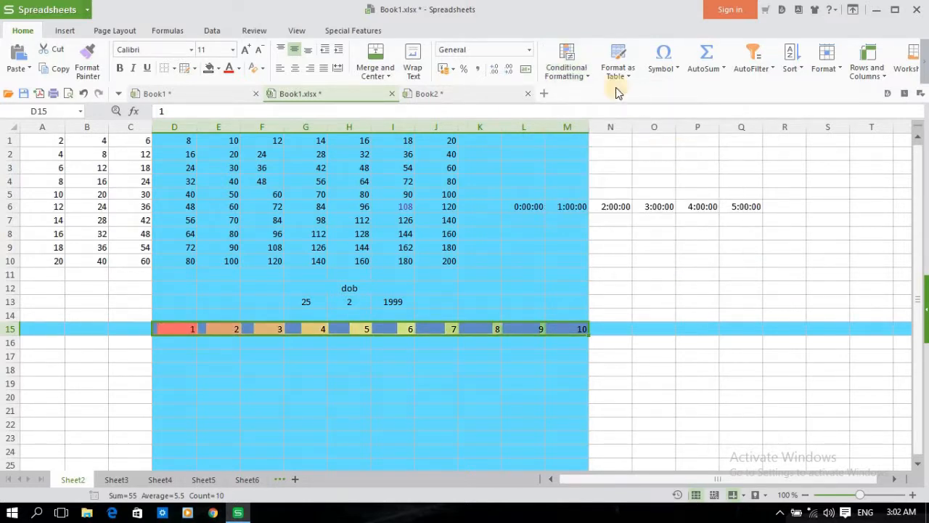
- Highlight the values greater than 5.5 in D15:M15 with Light Red Fill with Dark Red Text
left_click(587, 72)
mouse_move(597, 93)
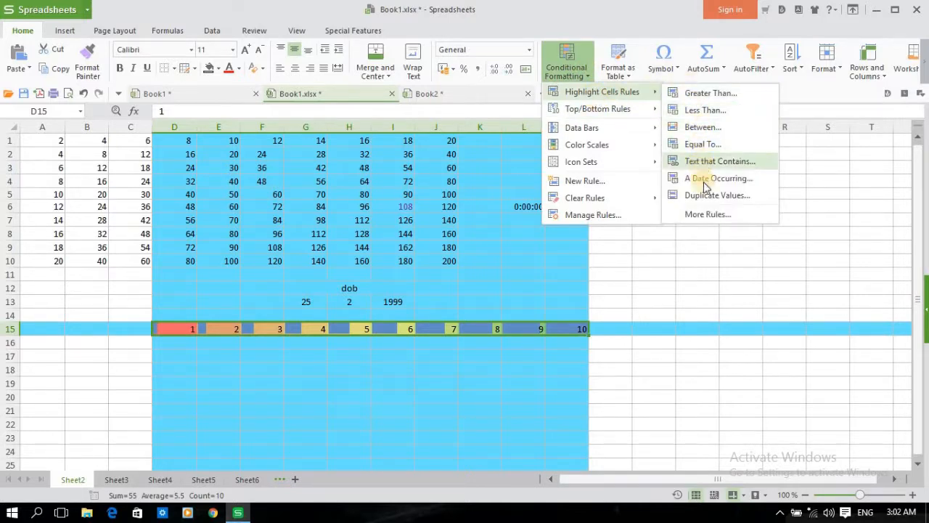
mouse_move(645, 172)
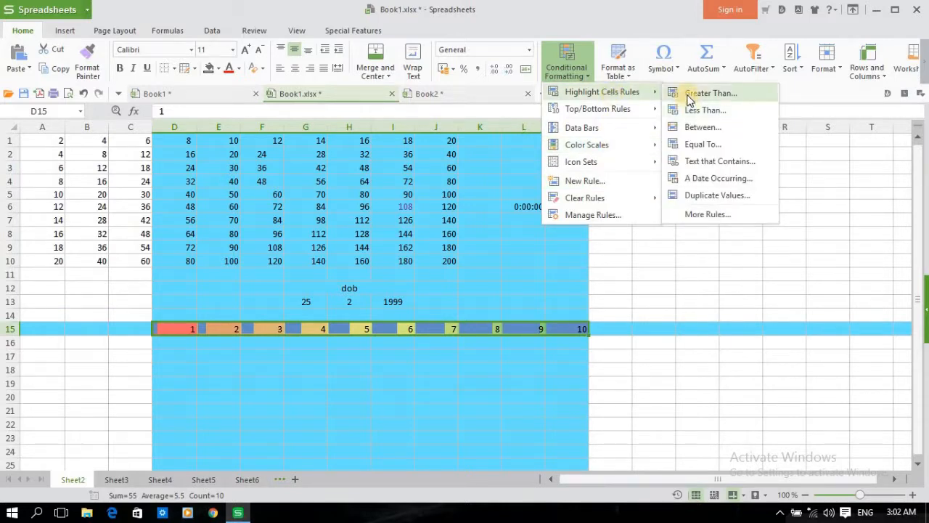
left_click(690, 99)
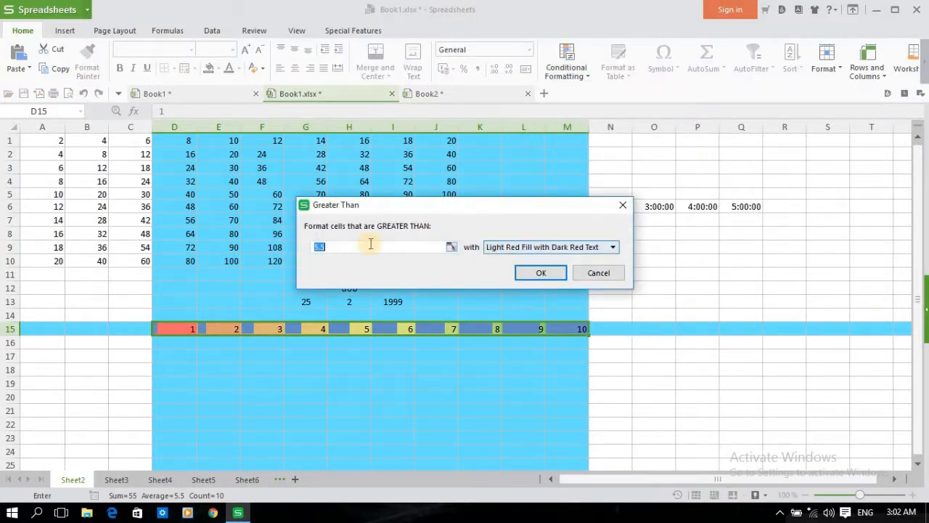
left_click(528, 274)
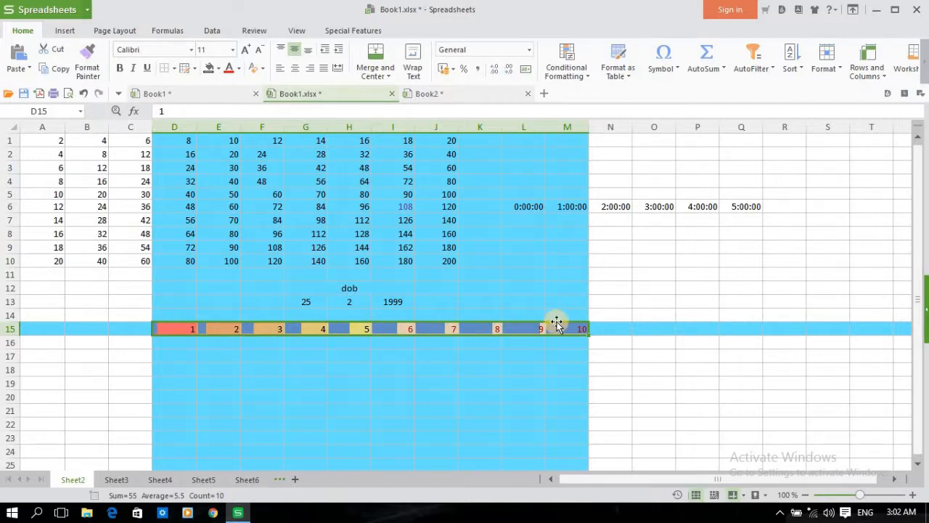
- Apply the Greater Than 5.5 rule with Light Red Fill with Dark Red Text to D15:M15 once more
left_click(588, 75)
mouse_move(590, 100)
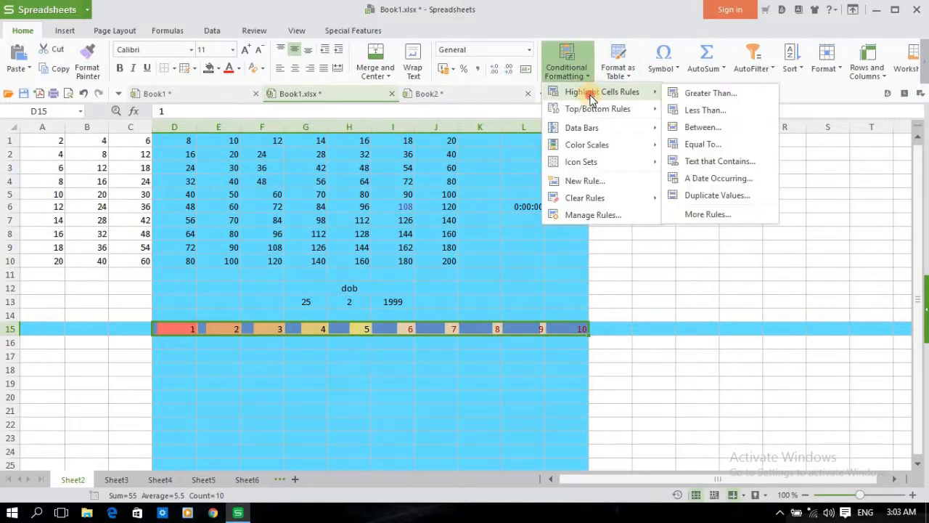
left_click(686, 92)
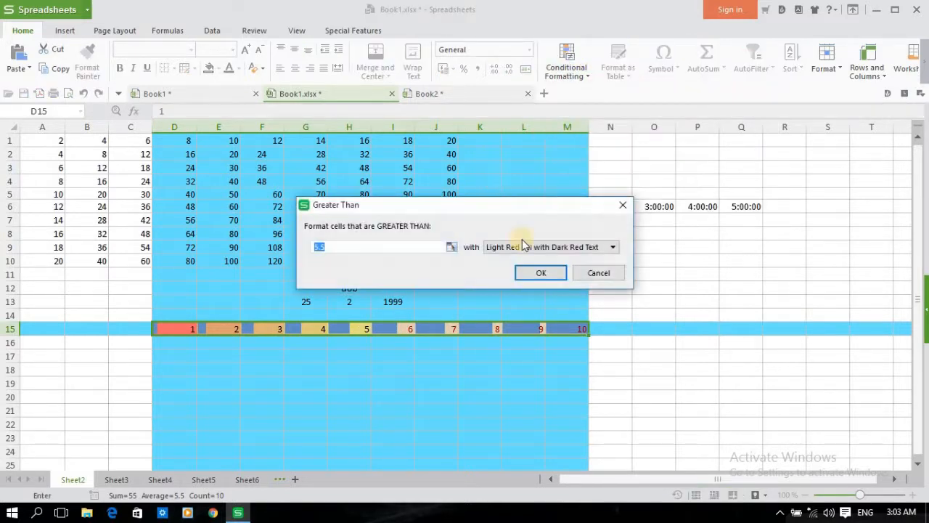
left_click(549, 271)
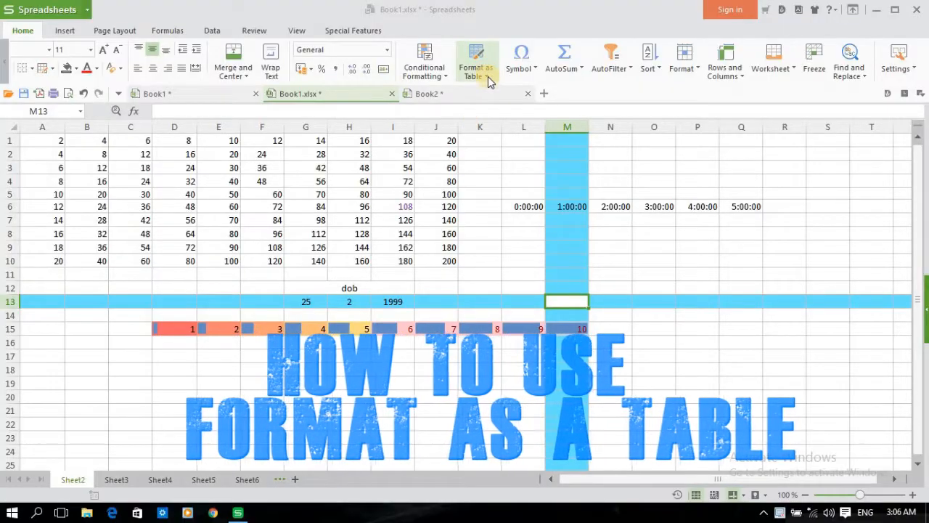
- Format A1:J10 as a table with headers, using the first blue style of the First Row group
left_click(41, 138)
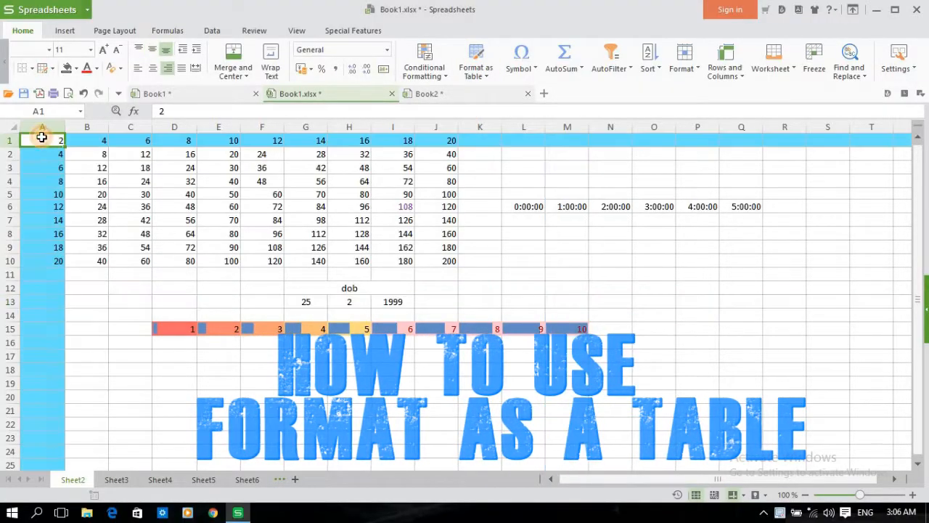
mouse_move(63, 147)
left_mouse_down()
mouse_move(170, 184)
mouse_move(62, 135)
mouse_move(58, 142)
left_mouse_up()
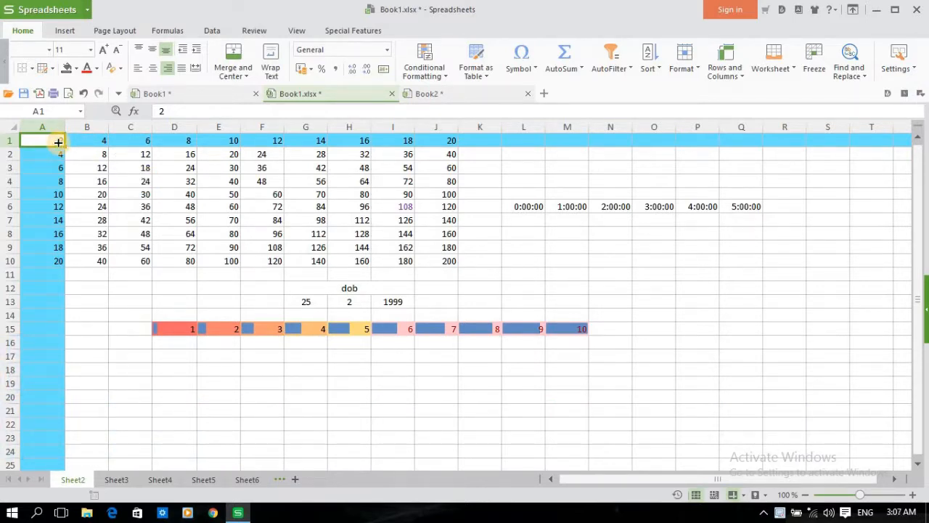
key("ctrl+shift+Right")
key("ctrl+shift+Down")
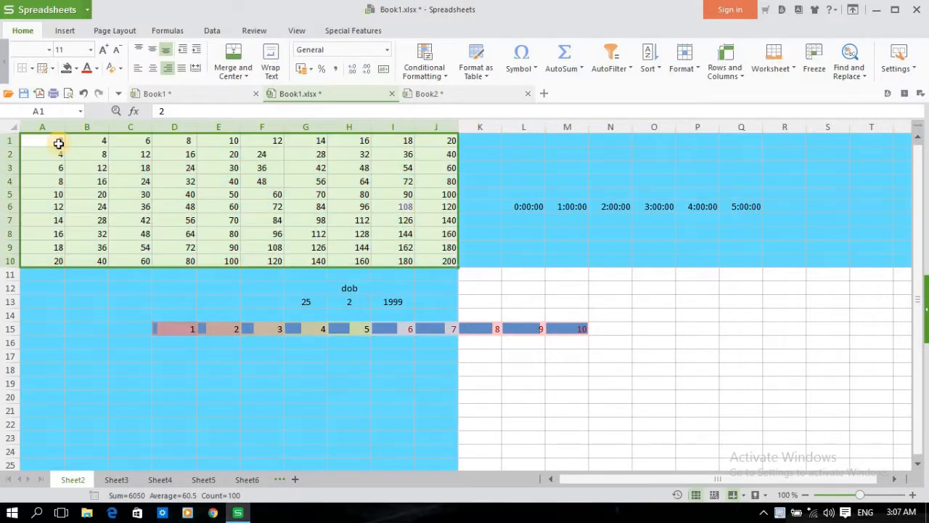
left_click(491, 69)
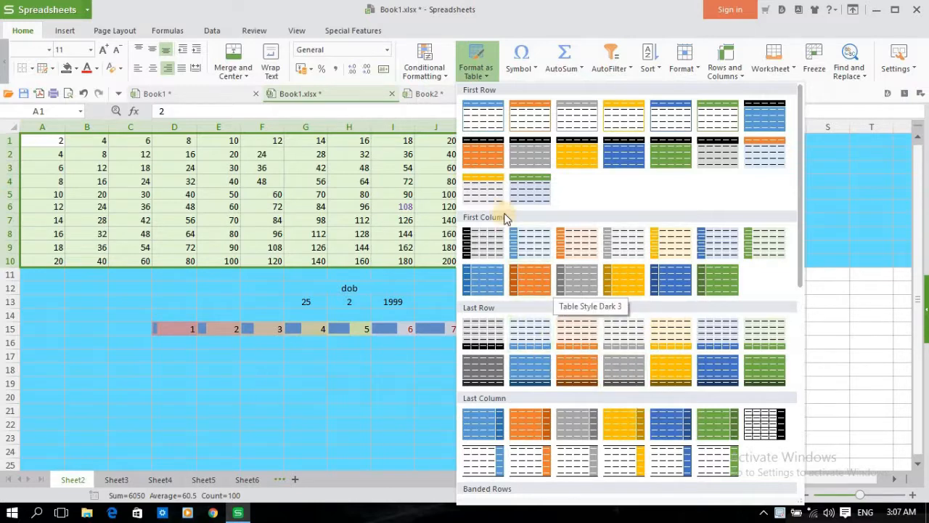
left_click(487, 128)
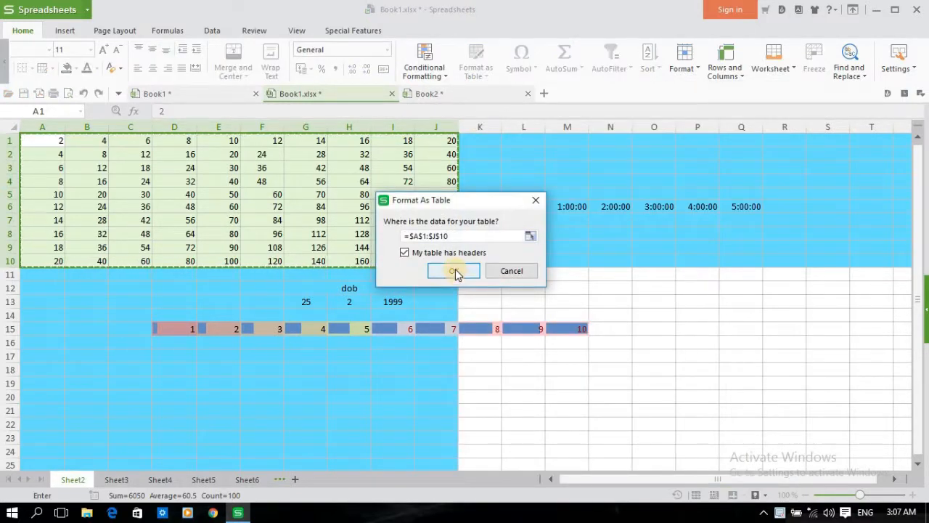
left_click(455, 271)
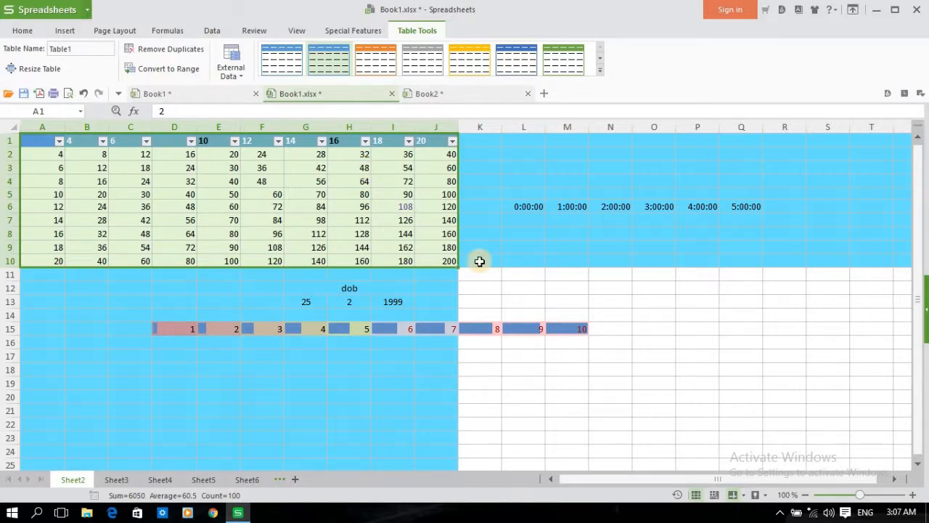
left_click(441, 324)
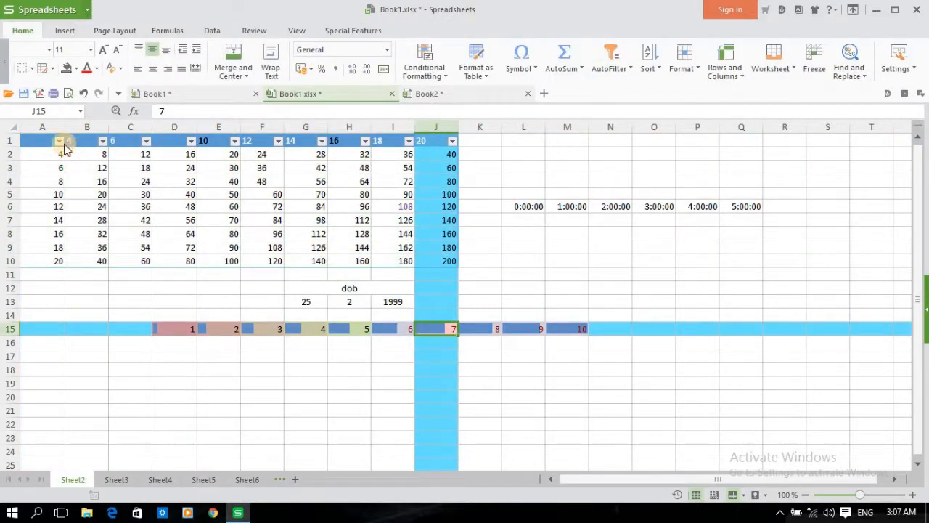
- Examine the value and color filter options of the table's first column without applying any, and look over the available symbols
left_click(62, 141)
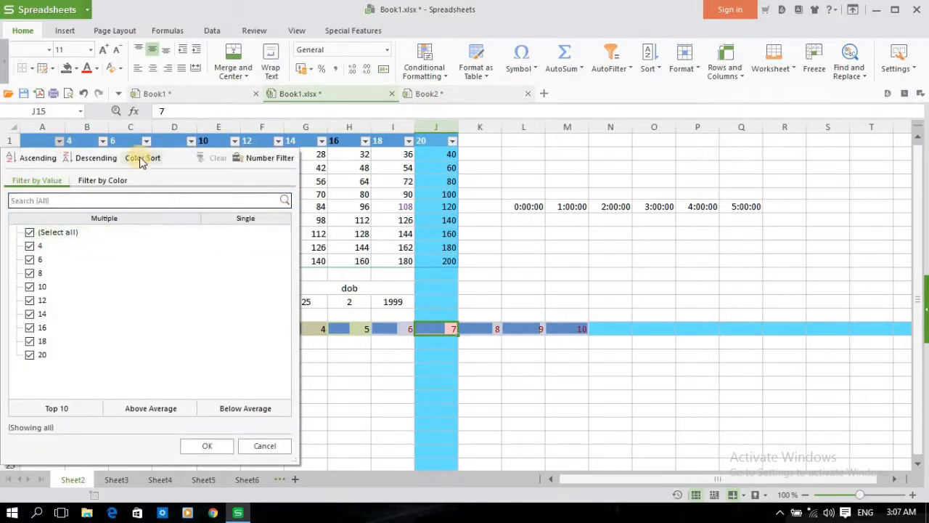
left_click(108, 181)
left_click(35, 178)
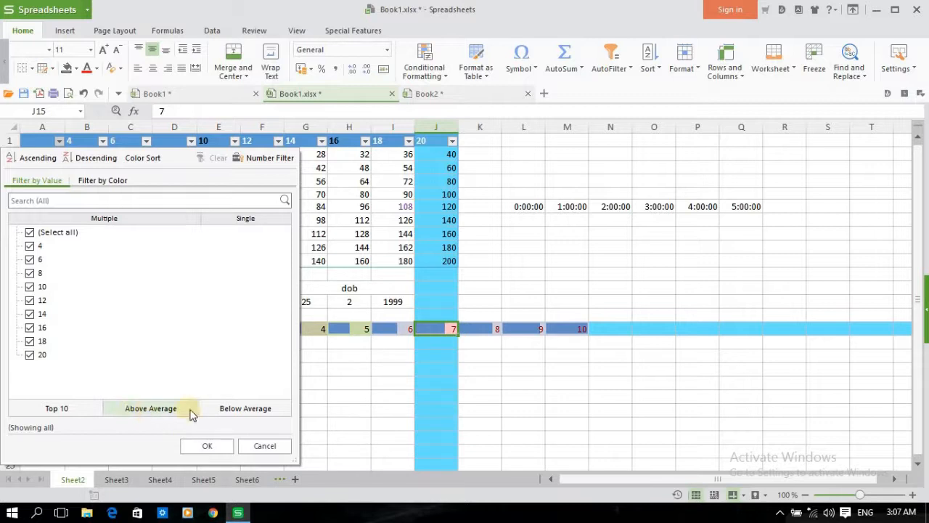
left_click(263, 446)
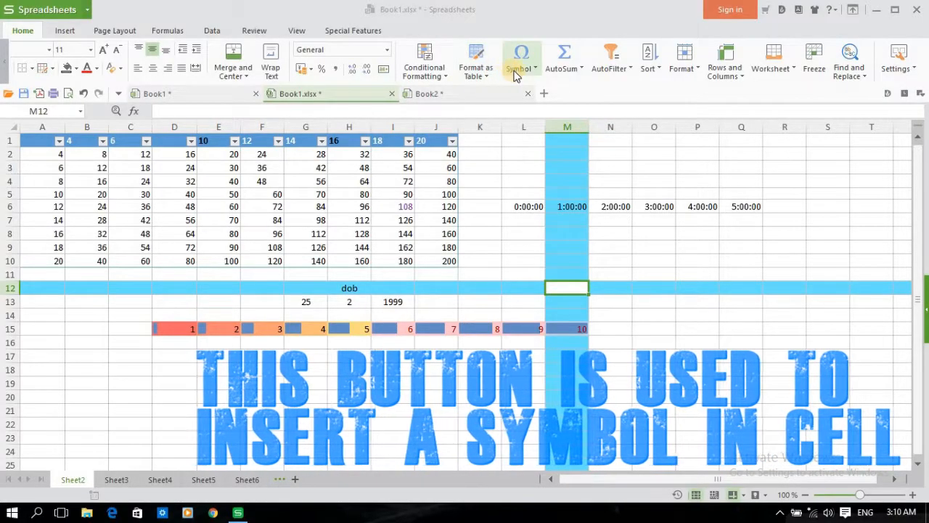
left_click(536, 69)
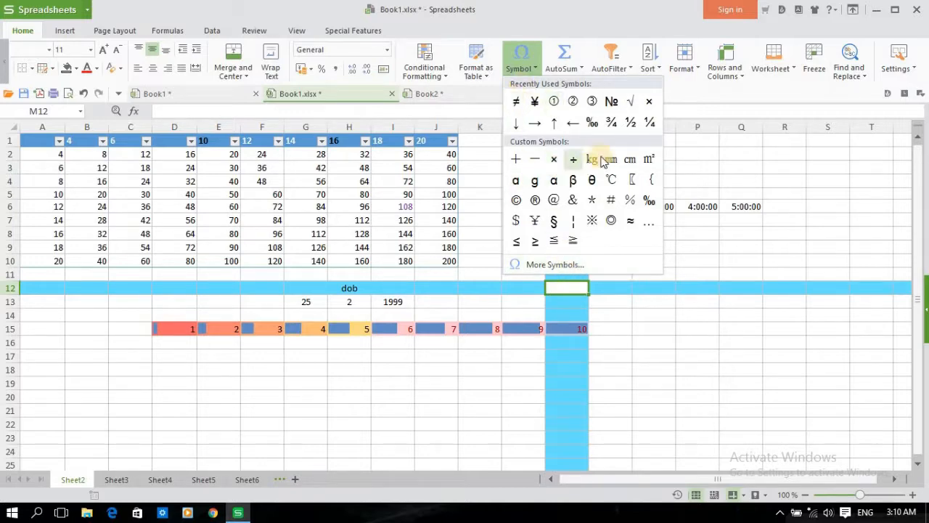
- Enter the minimum of M6:M11 in cell M12 with the AutoSum Min function
left_click(581, 69)
left_click(581, 68)
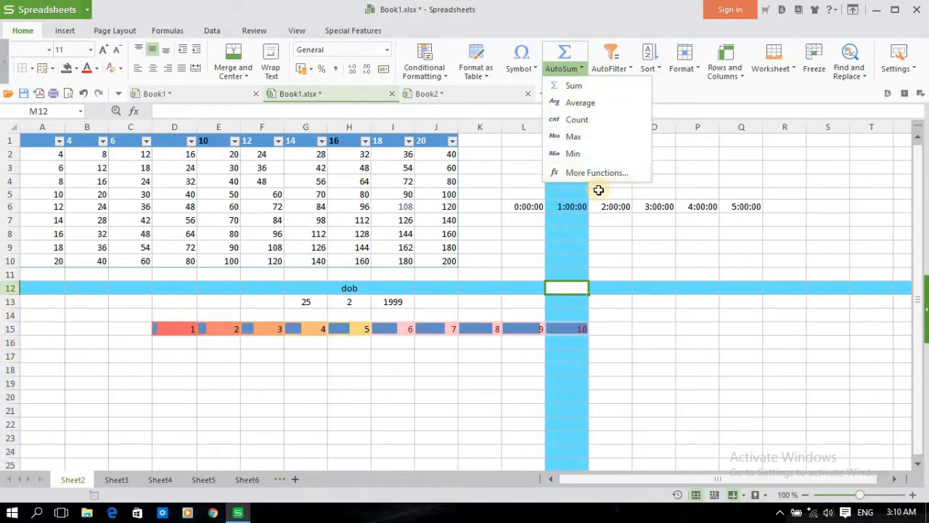
left_click(585, 152)
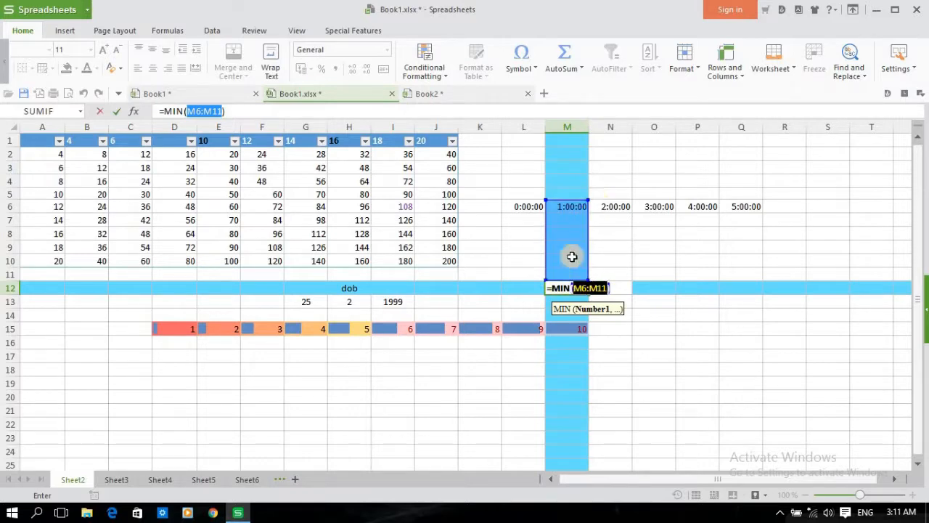
key("Return")
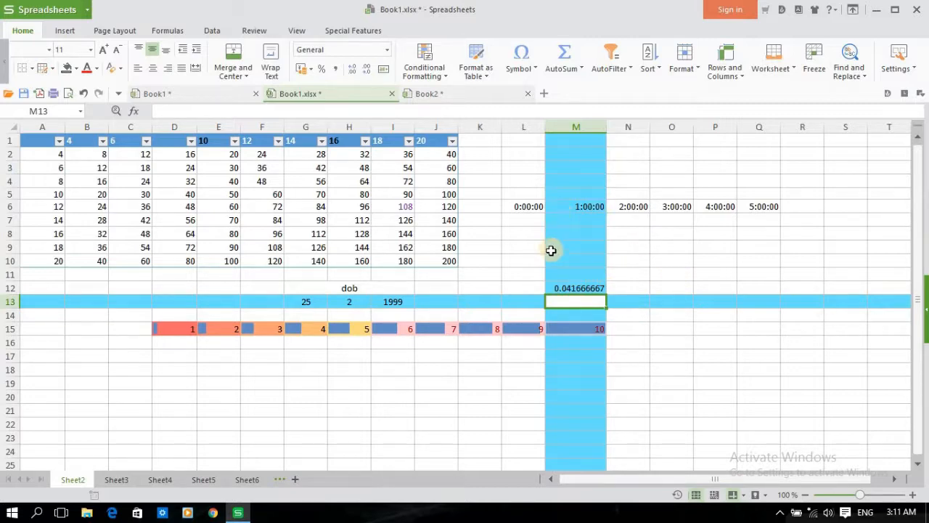
- Sum the number series D15:M15 into N15 with AutoSum and check the resulting formula
left_click(62, 157)
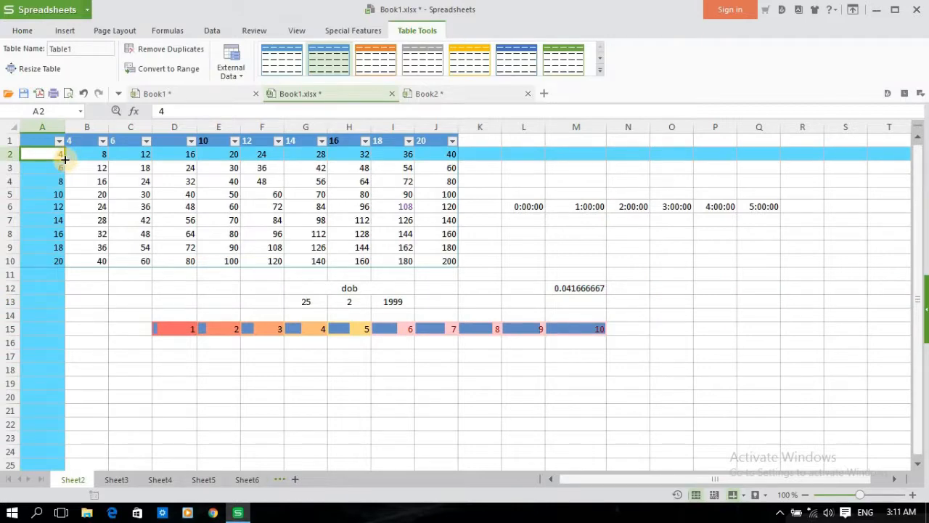
mouse_move(64, 159)
left_mouse_down()
mouse_move(137, 164)
mouse_move(58, 153)
left_mouse_up()
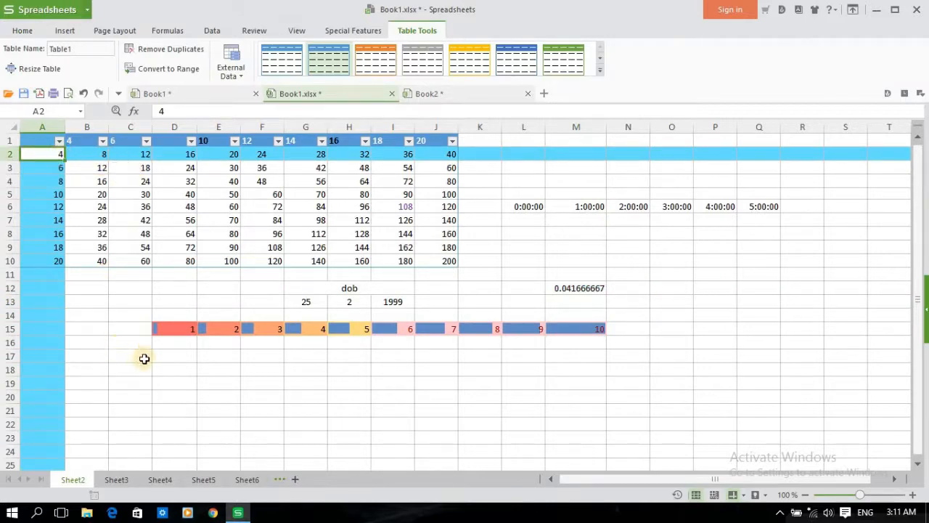
left_click(175, 332)
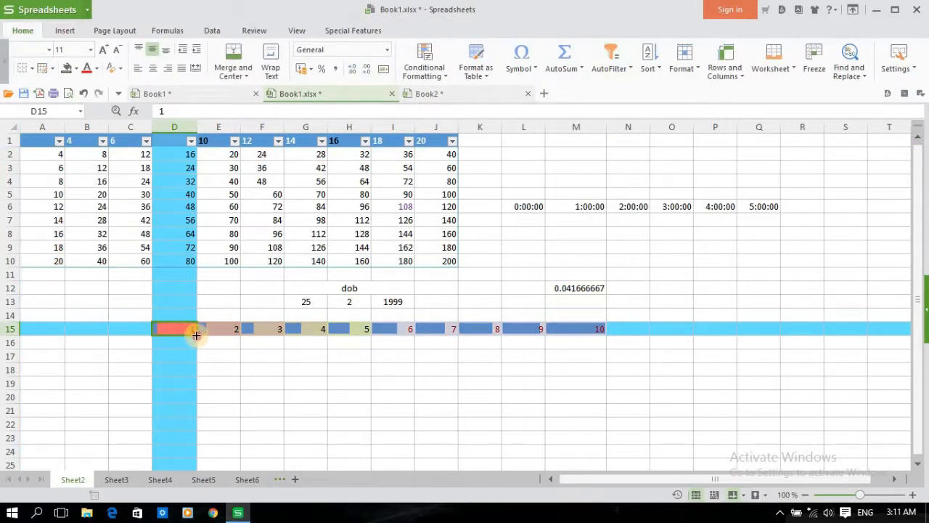
left_click_drag(196, 335, 588, 331)
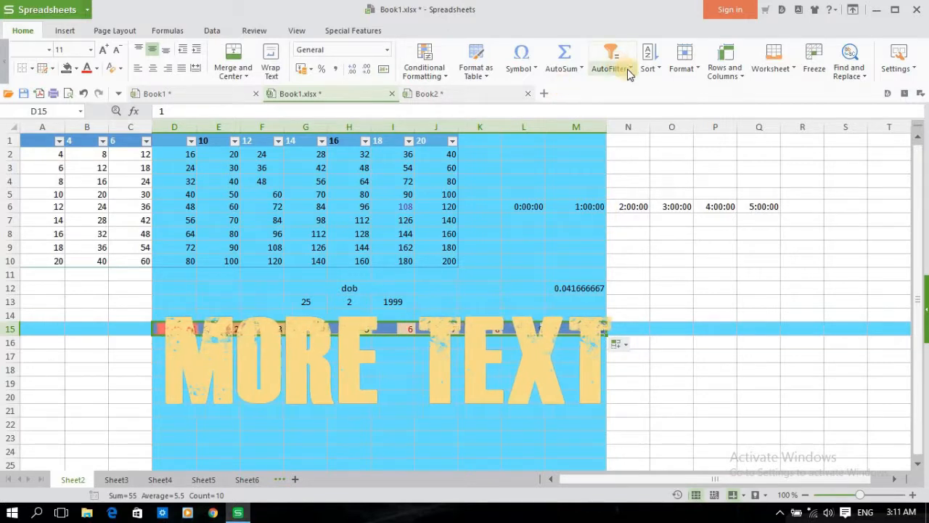
left_click(583, 69)
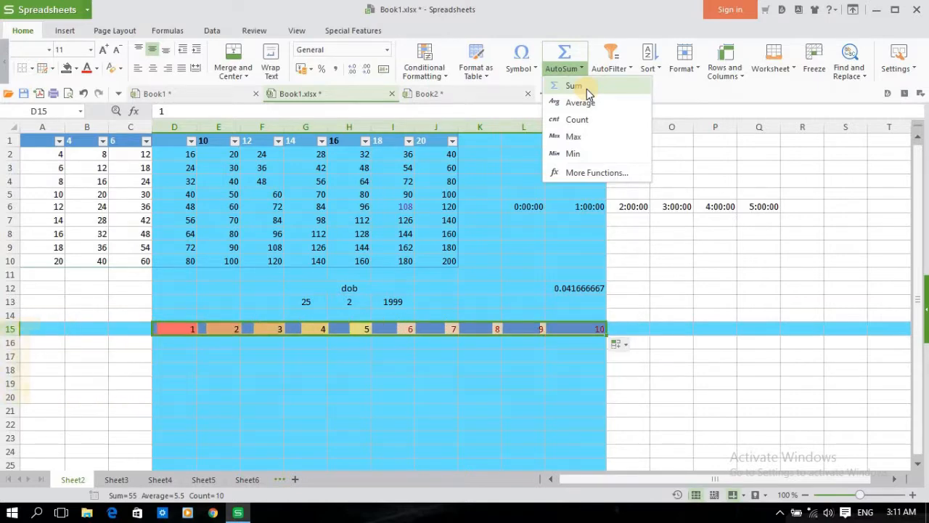
left_click(587, 87)
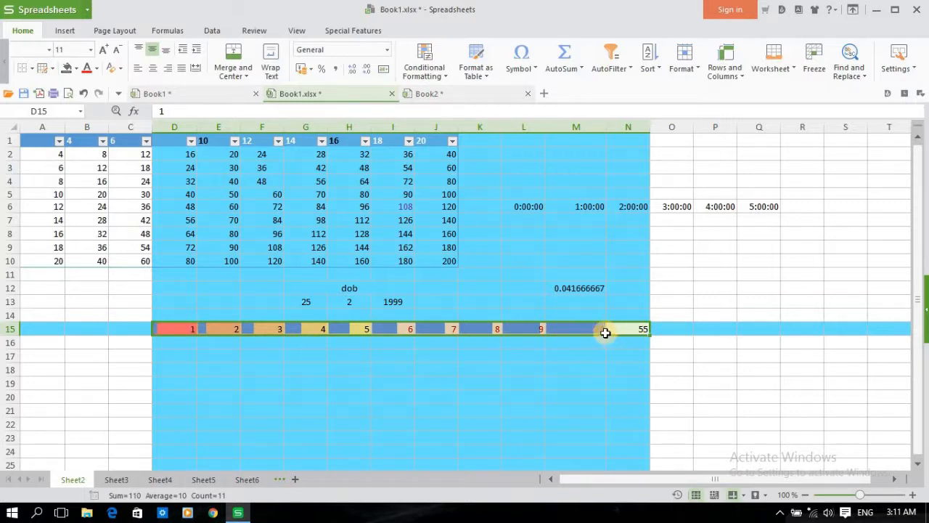
left_click(627, 331)
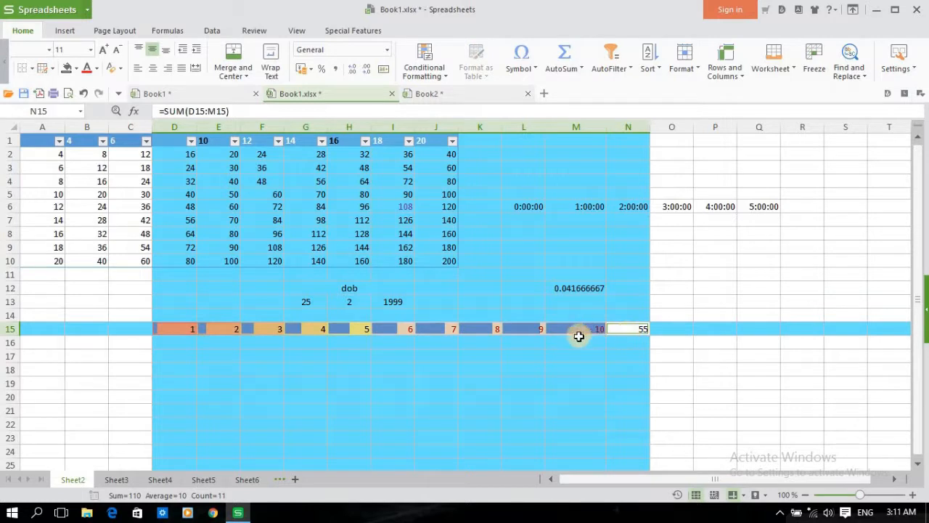
- Select the D15:M15 series and use the AutoSum Average function to enter =AVERAGE(D2:D14) in D15
left_click(496, 335)
left_click(174, 328)
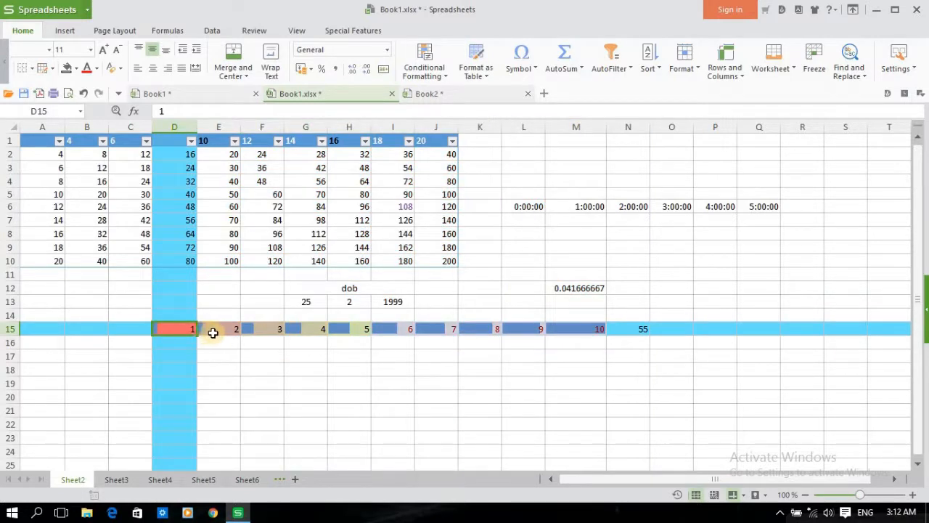
left_click_drag(214, 331, 433, 331)
left_click_drag(482, 329, 562, 329)
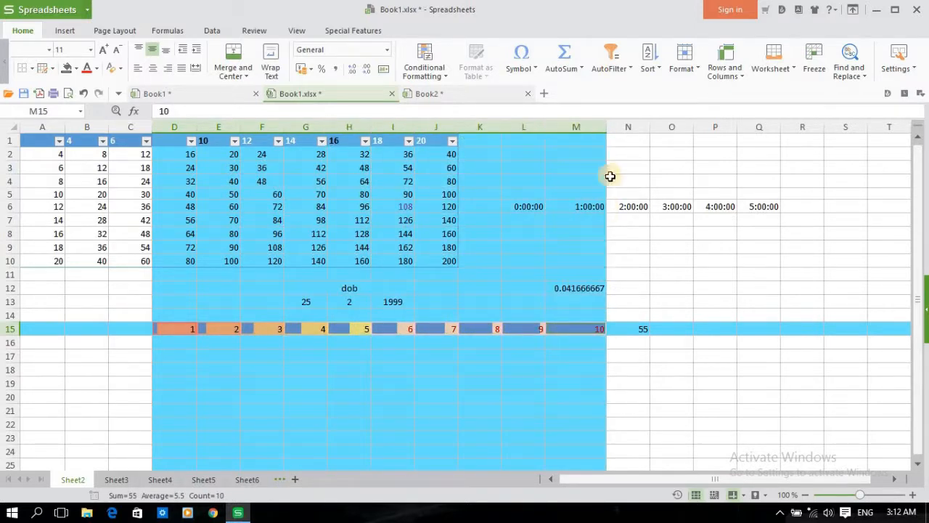
left_click(571, 68)
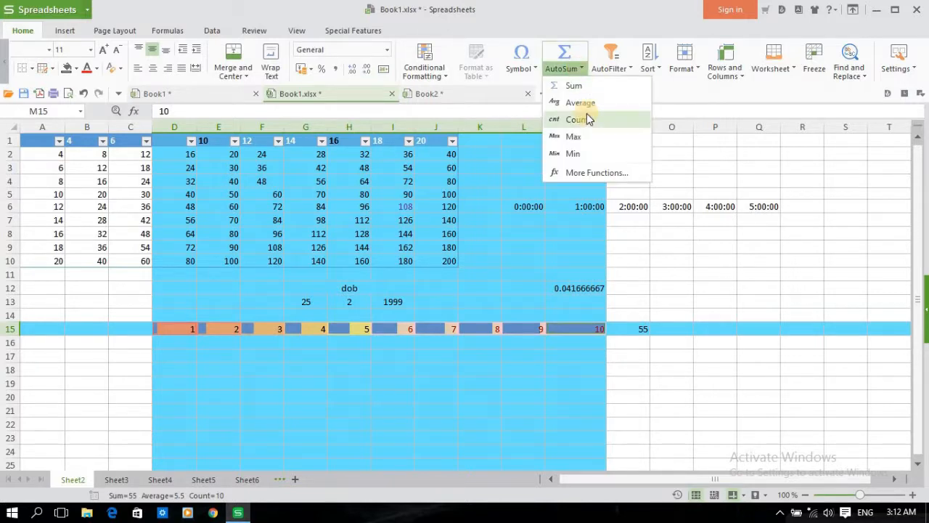
left_click(585, 105)
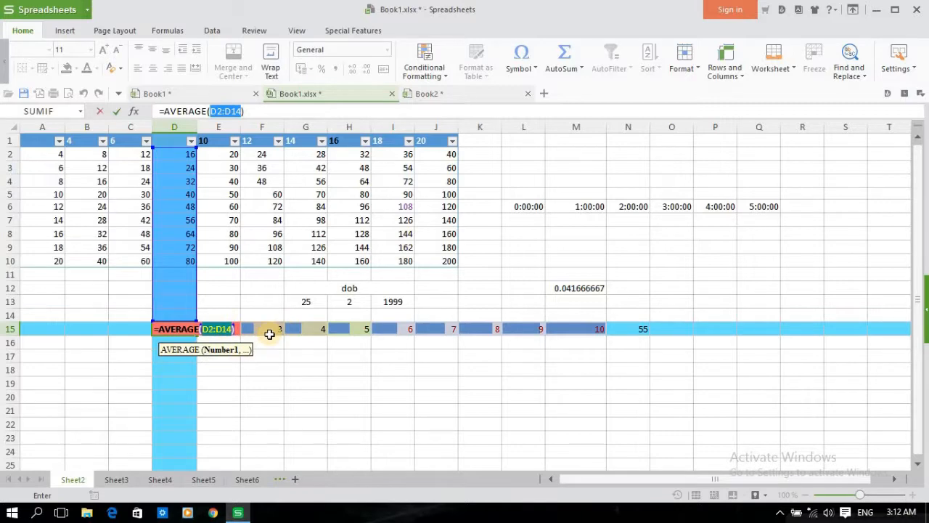
key("Return")
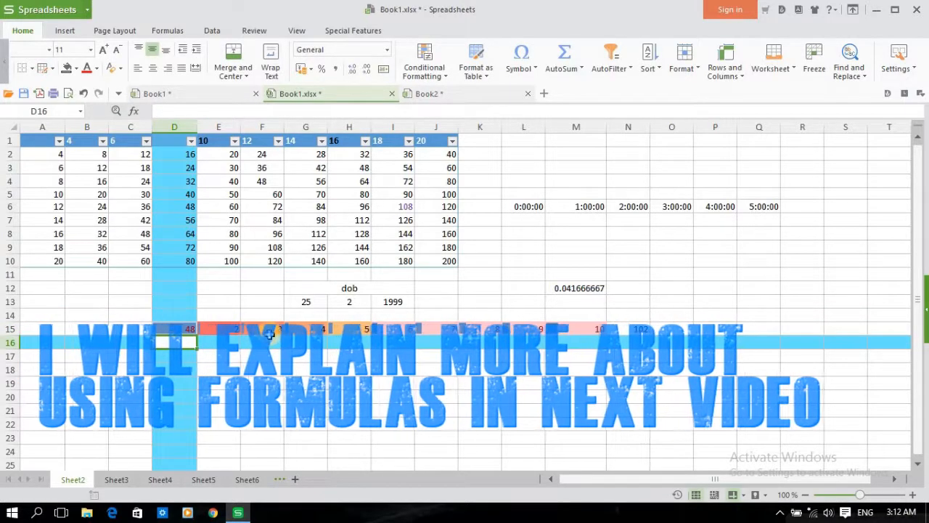
- Enter the sum of I15:I17 in cell I18 with AutoSum
left_click(412, 374)
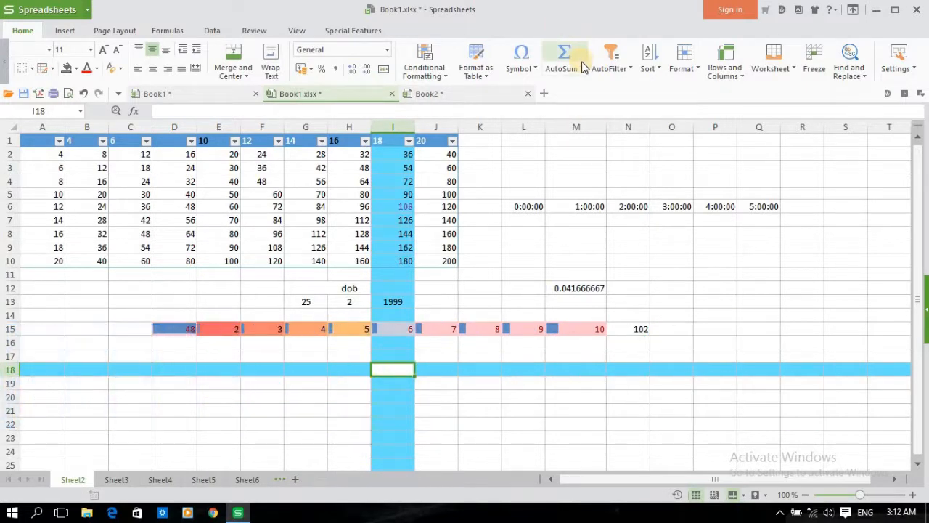
left_click(581, 65)
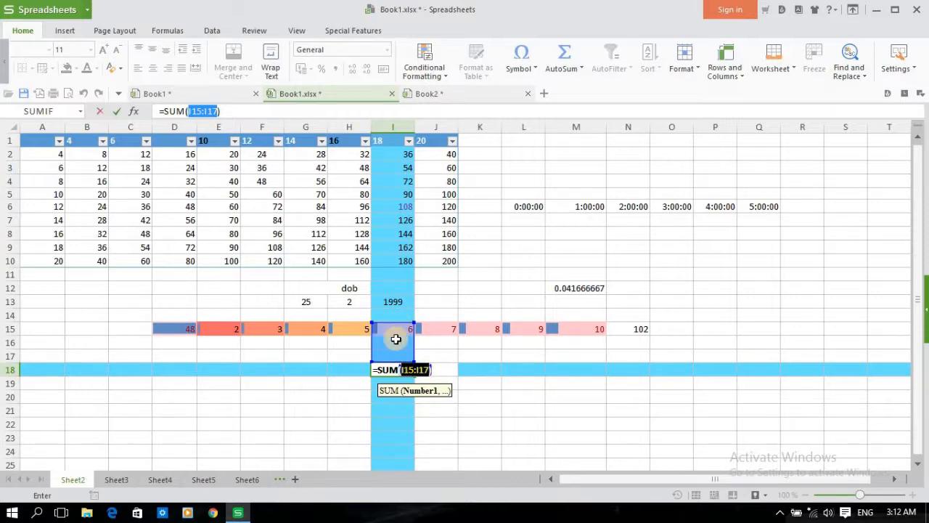
key("Return")
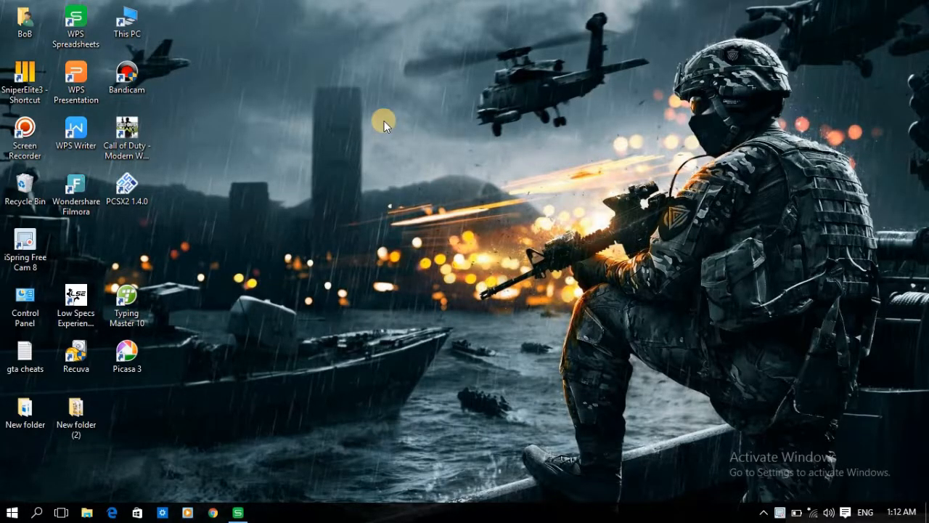
right_click(374, 90)
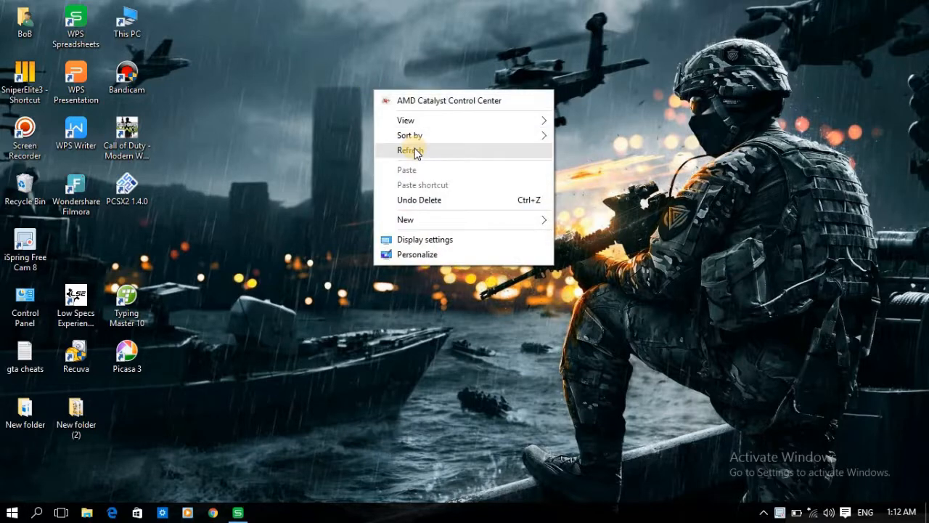
left_click(412, 149)
right_click(393, 96)
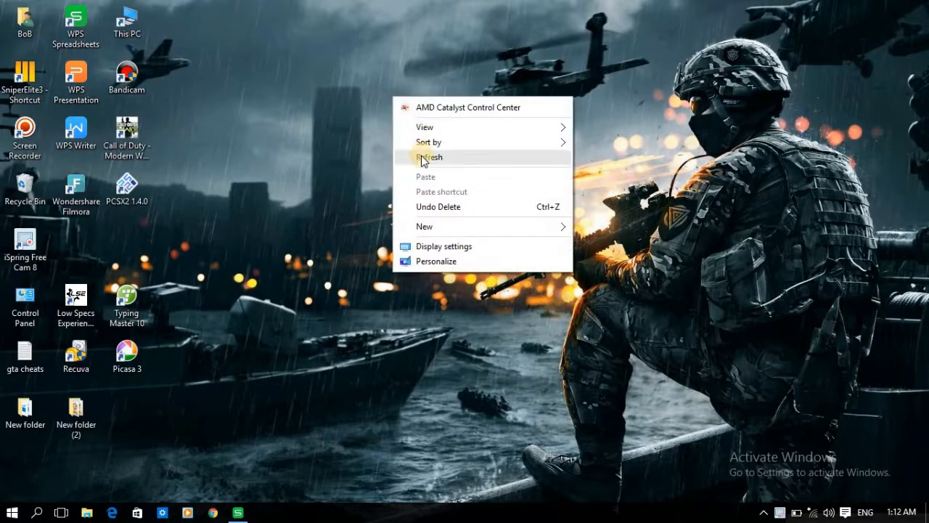
left_click(423, 158)
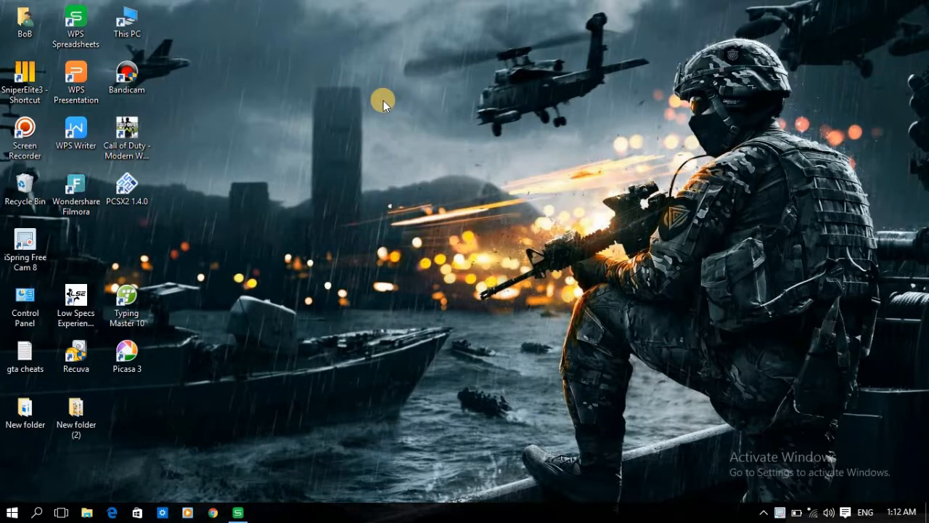
right_click(383, 100)
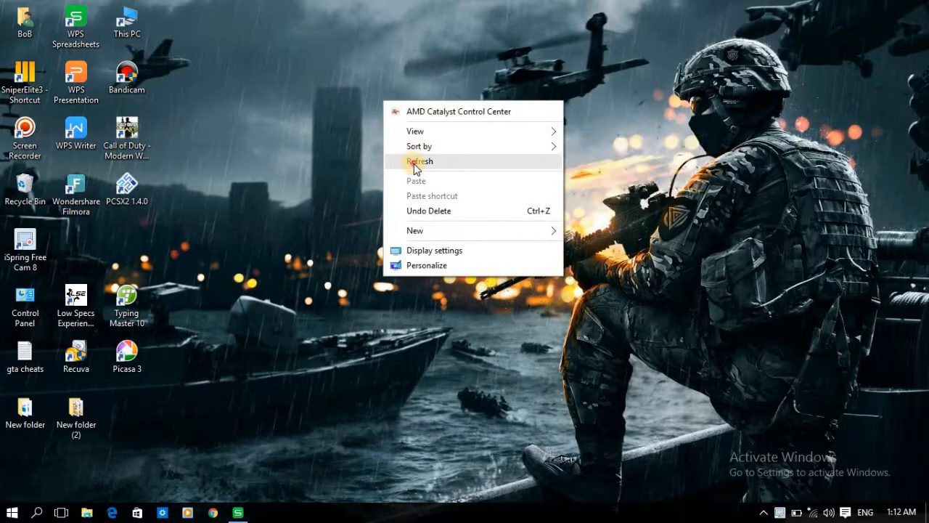
left_click(416, 163)
right_click(385, 104)
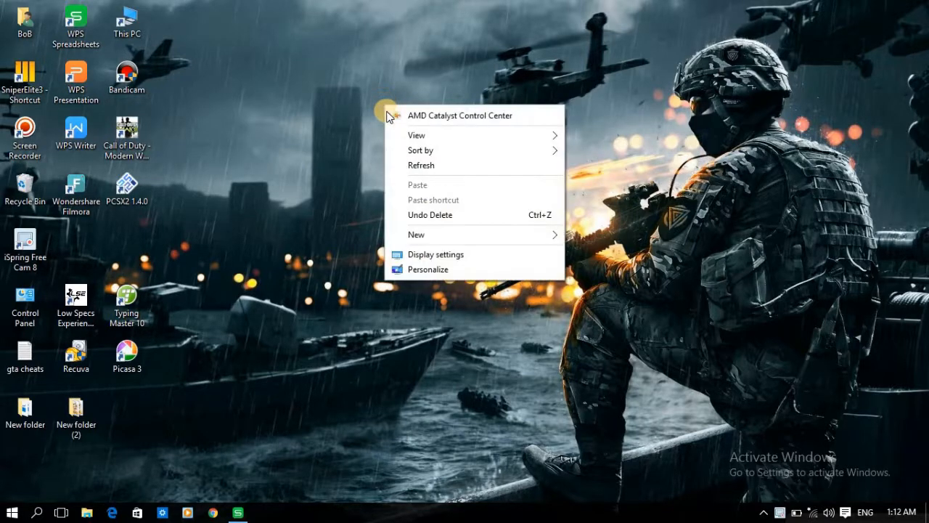
left_click(415, 166)
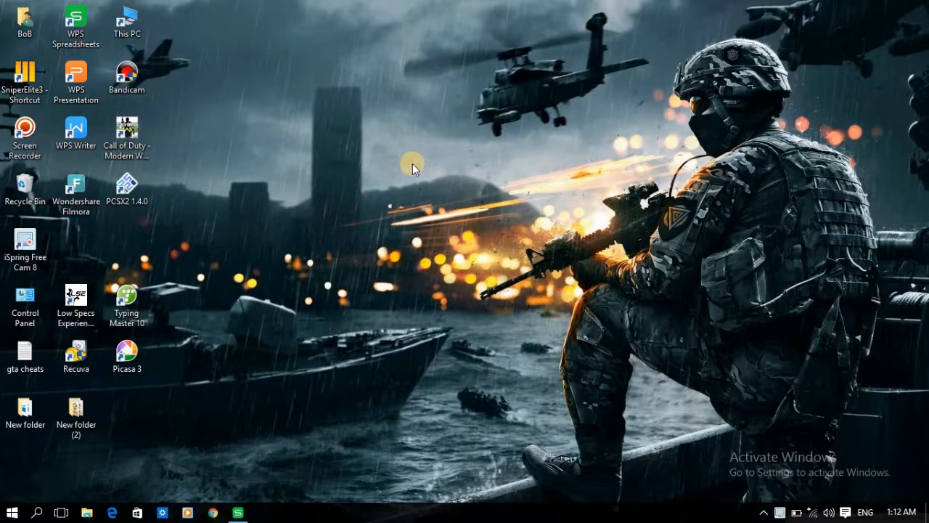